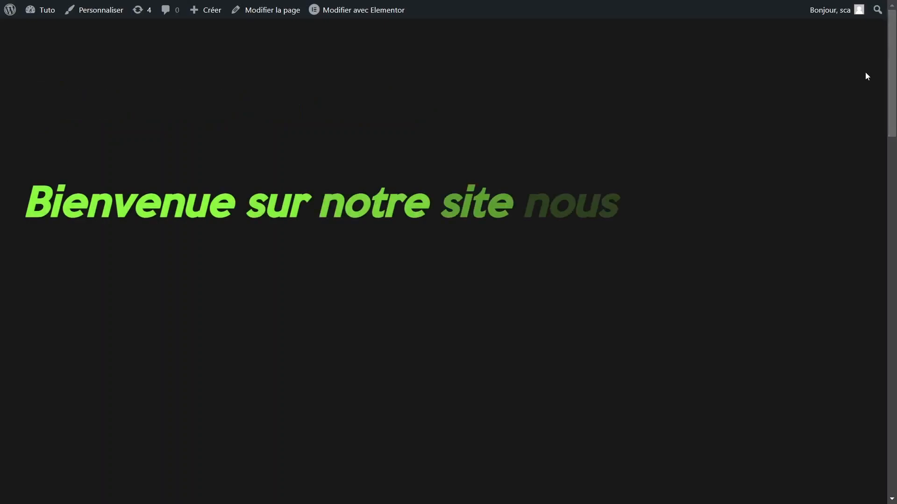
Step: Examine how the titles on the published demo page animate while scrolling down and back up
{"action": "scroll", "coordinate": [882, 143], "scroll_direction": "down", "scroll_amount": 6}
{"action": "scroll", "coordinate": [877, 174], "scroll_direction": "down", "scroll_amount": 5}
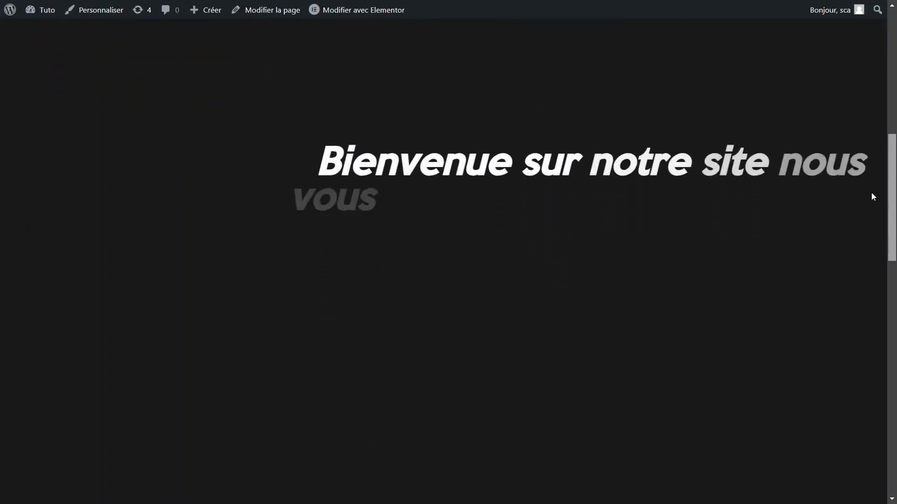
{"action": "scroll", "coordinate": [870, 257], "scroll_direction": "down", "scroll_amount": 5}
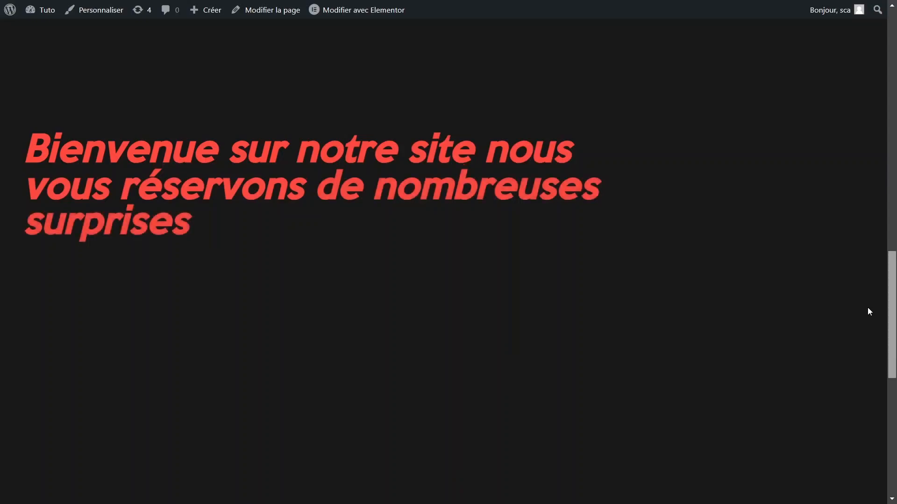
{"action": "scroll", "coordinate": [873, 294], "scroll_direction": "up", "scroll_amount": 8}
{"action": "scroll", "coordinate": [894, 207], "scroll_direction": "up", "scroll_amount": 5}
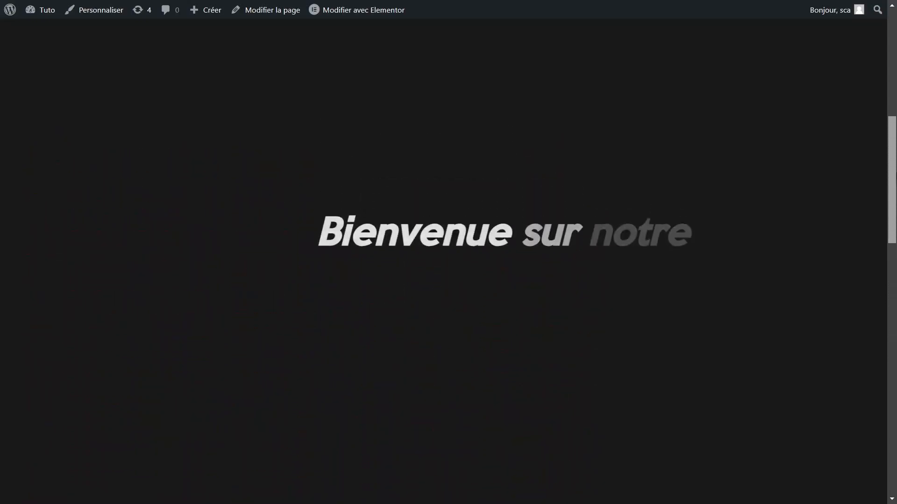
{"action": "scroll", "coordinate": [894, 207], "scroll_direction": "up", "scroll_amount": 5}
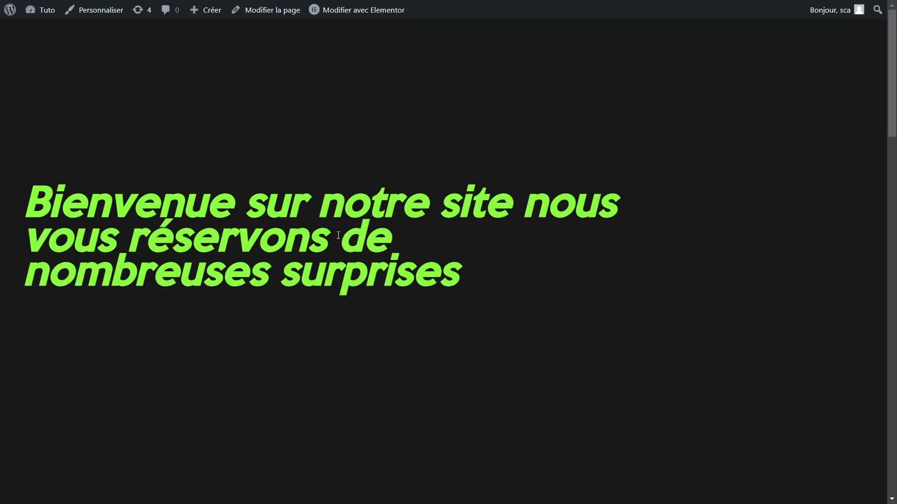
{"action": "left_click_drag", "start_coordinate": [883, 121], "coordinate": [882, 257]}
{"action": "left_click_drag", "start_coordinate": [896, 223], "coordinate": [893, 80]}
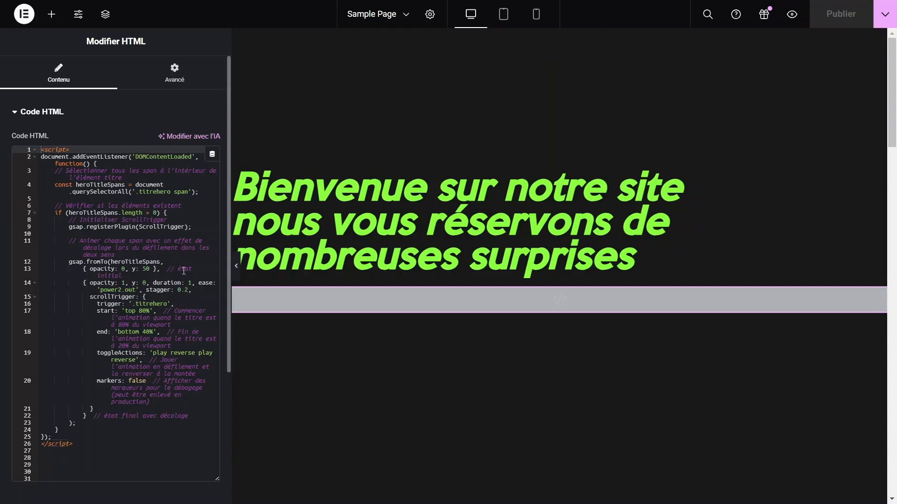
Step: Create a new page from within the Sample Page editor
{"action": "scroll", "coordinate": [516, 143], "scroll_direction": "down", "scroll_amount": 5}
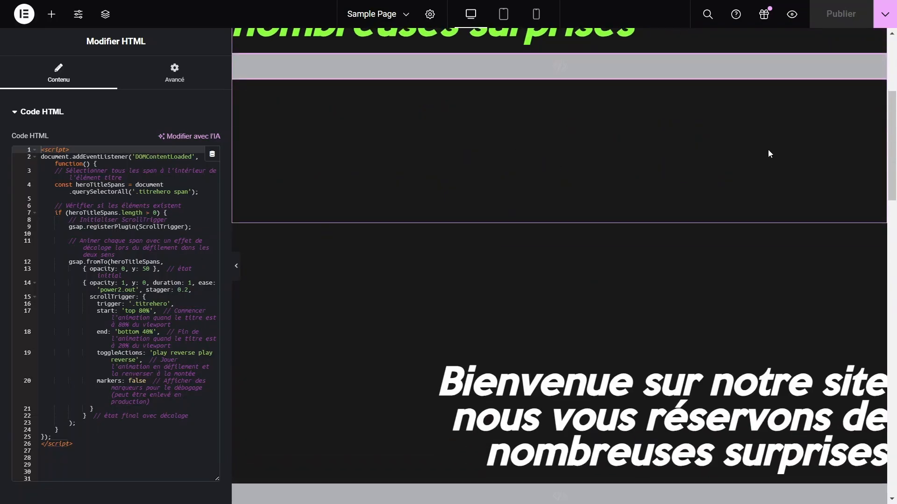
{"action": "scroll", "coordinate": [730, 87], "scroll_direction": "up", "scroll_amount": 5}
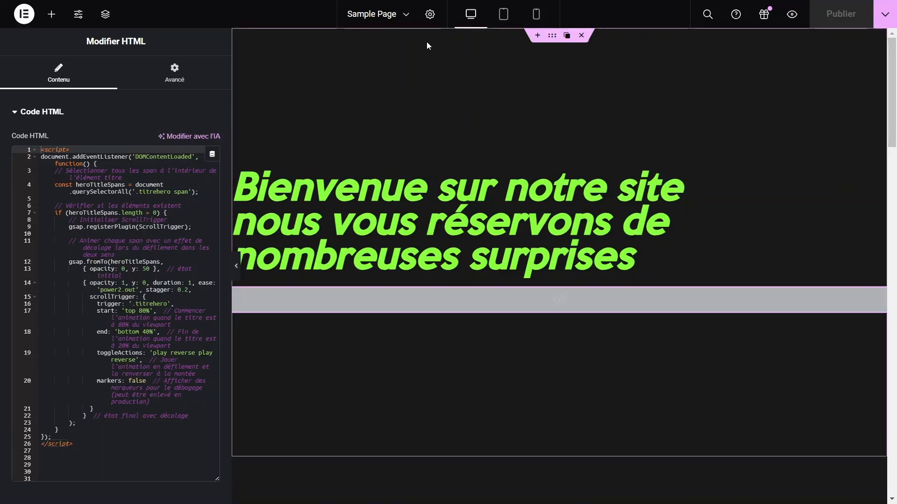
{"action": "left_click", "coordinate": [383, 16]}
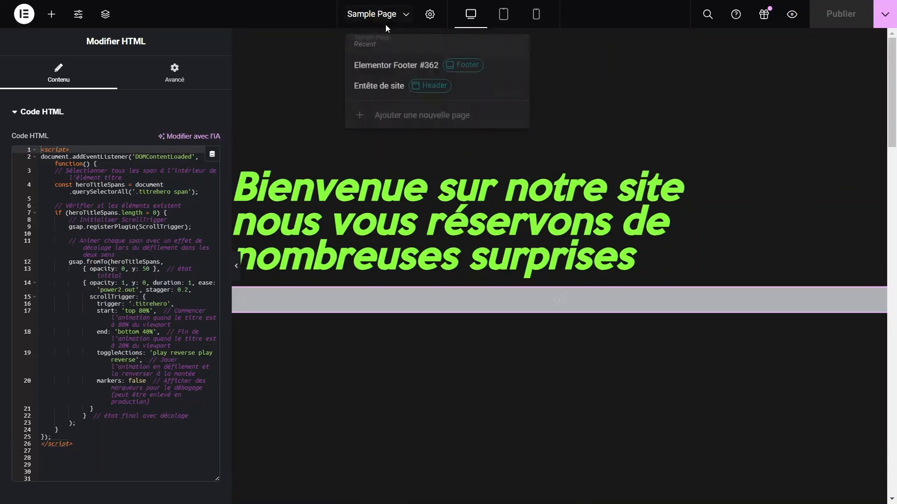
{"action": "left_click", "coordinate": [402, 118]}
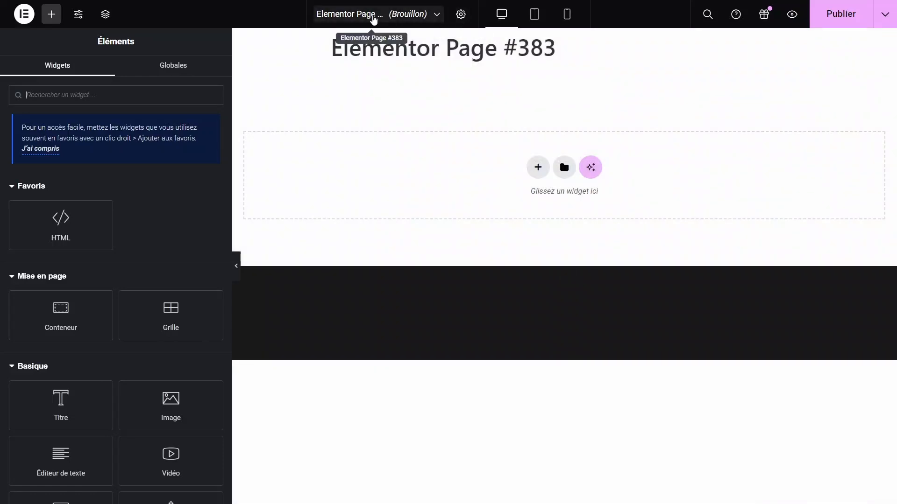
Step: In the page settings, title the new page "Animation" and set its status to Publié
{"action": "left_click", "coordinate": [374, 17]}
{"action": "left_click", "coordinate": [460, 14]}
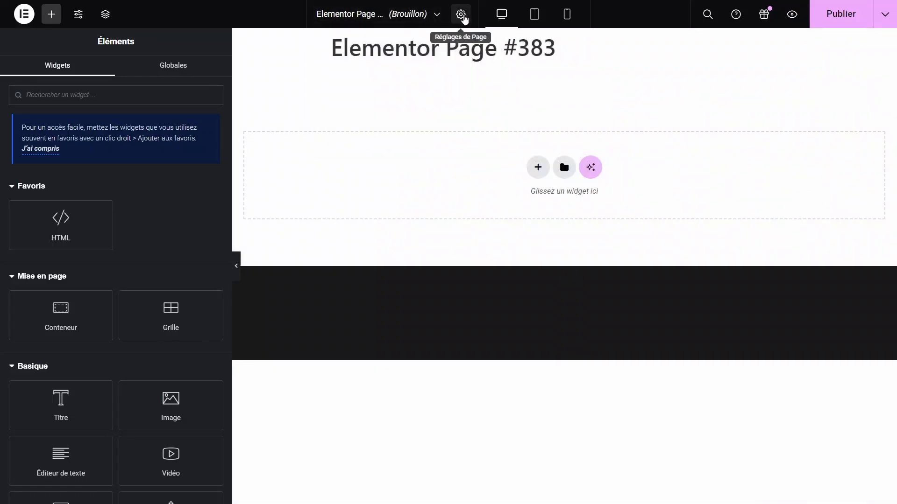
{"action": "left_click", "coordinate": [461, 17]}
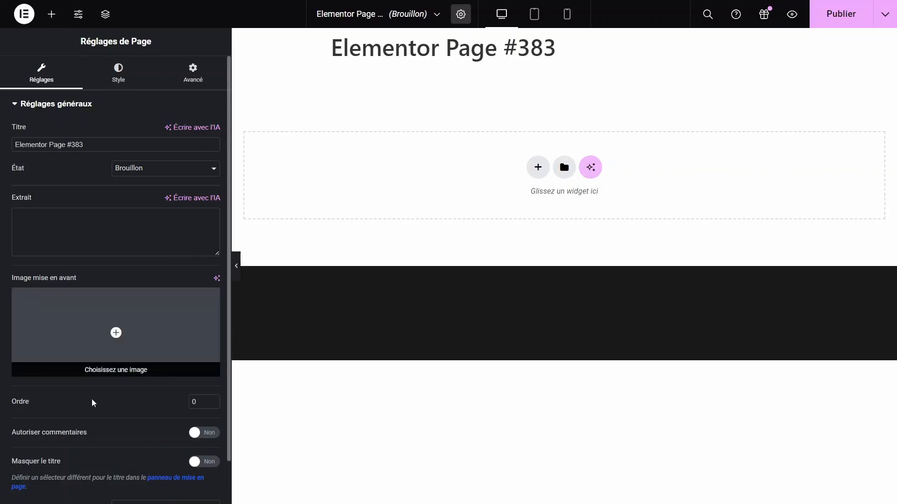
{"action": "triple_click", "coordinate": [69, 150]}
{"action": "type", "text": "Animation"}
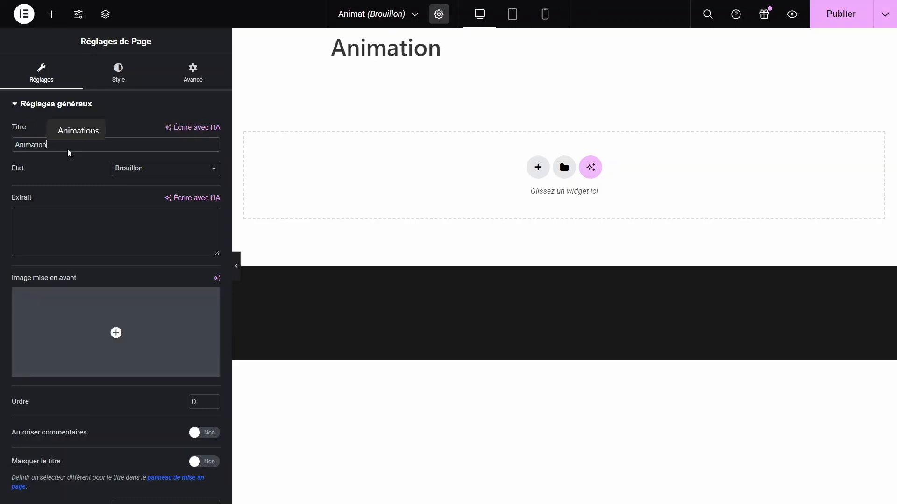
{"action": "left_click", "coordinate": [128, 168]}
{"action": "left_click", "coordinate": [134, 209]}
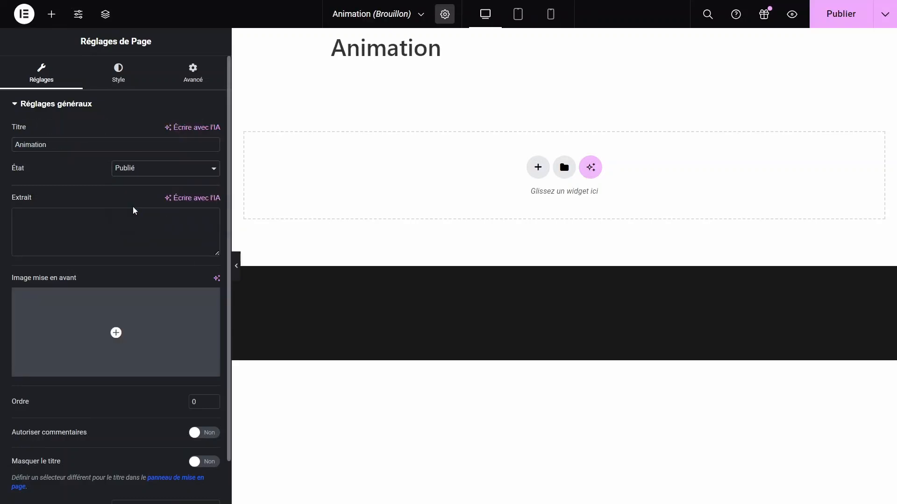
Step: Give the page body a classic background with the colour #181818
{"action": "left_click", "coordinate": [108, 77]}
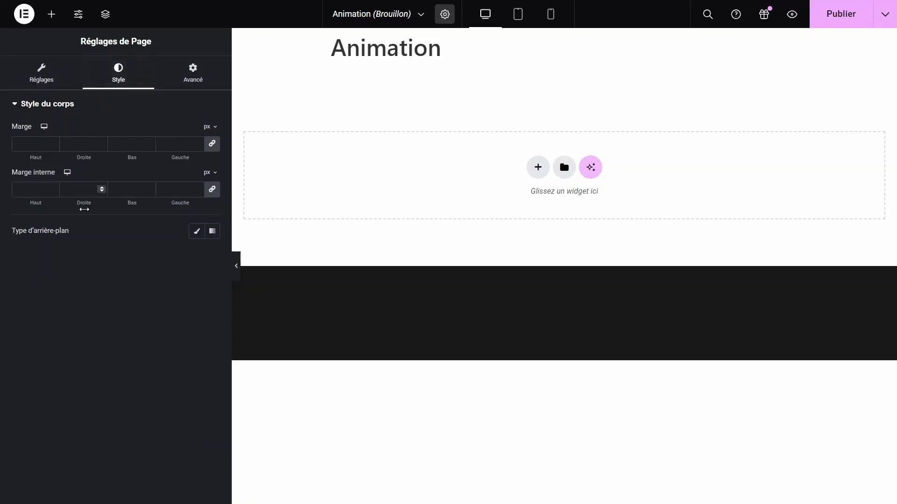
{"action": "left_click", "coordinate": [193, 232]}
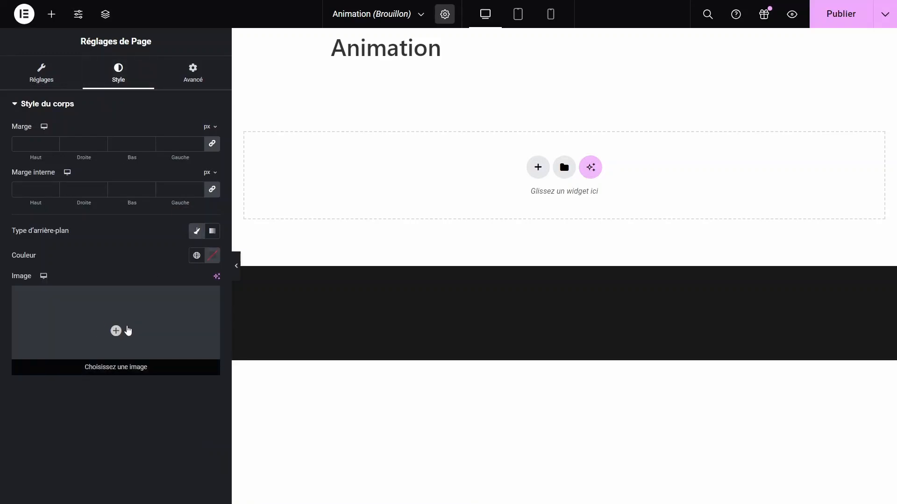
{"action": "left_click", "coordinate": [212, 255]}
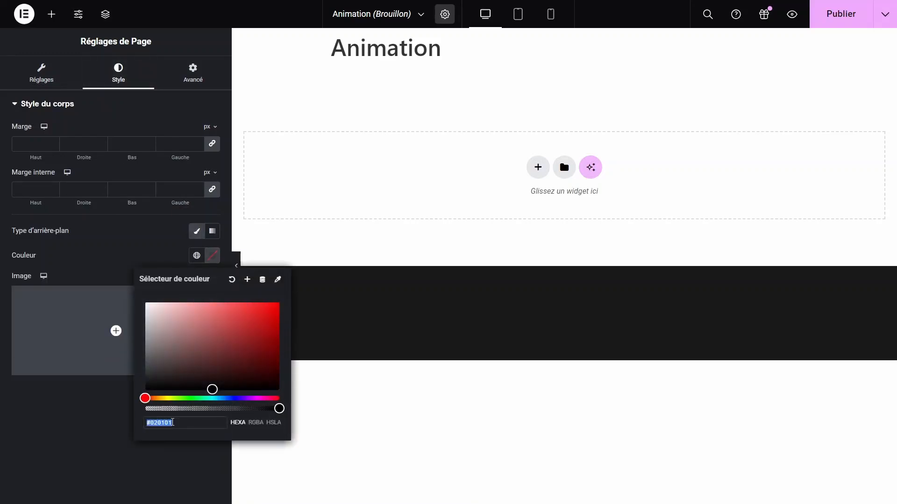
{"action": "type", "text": "#181818"}
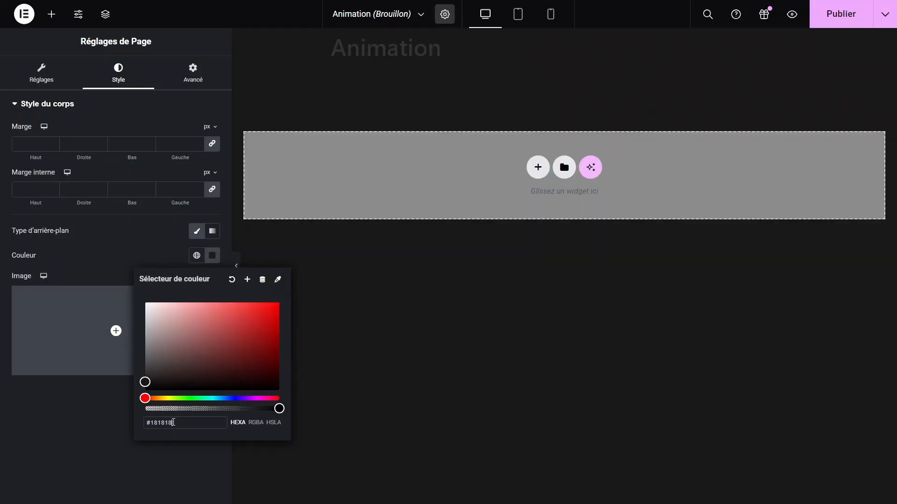
Step: Hide the page title and publish the page
{"action": "left_click", "coordinate": [45, 75]}
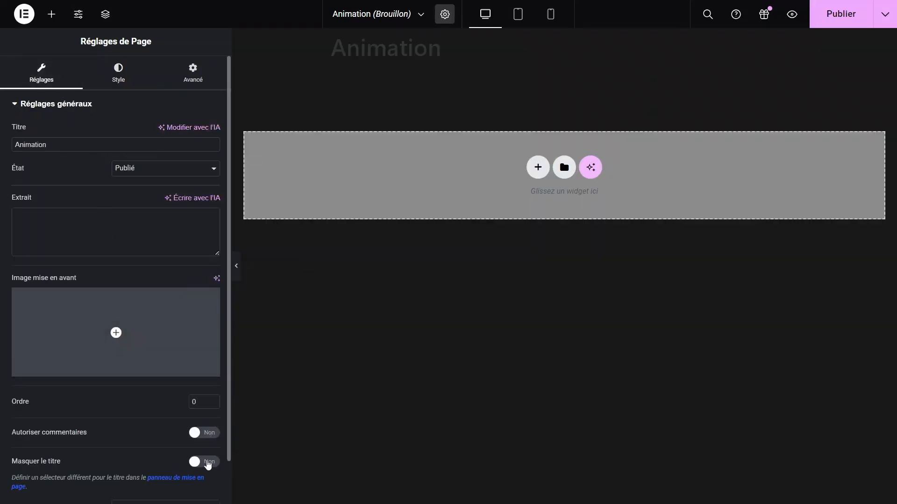
{"action": "left_click", "coordinate": [206, 462]}
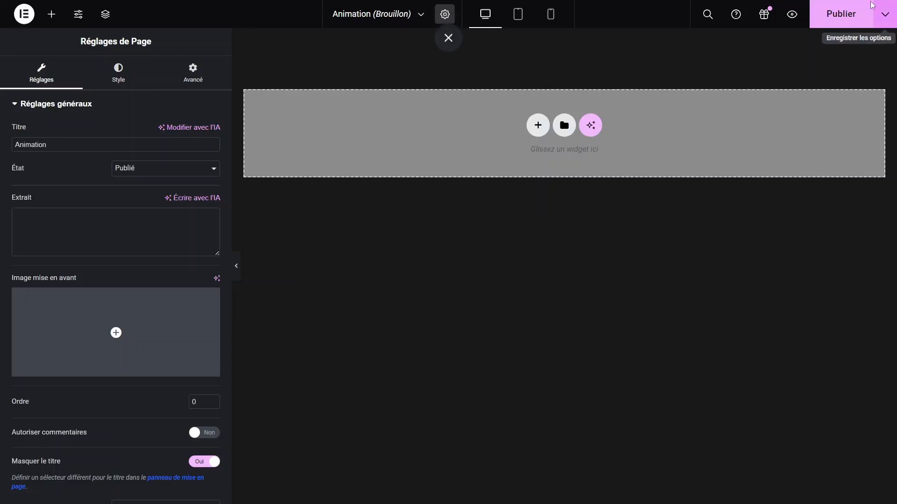
{"action": "left_click", "coordinate": [838, 22]}
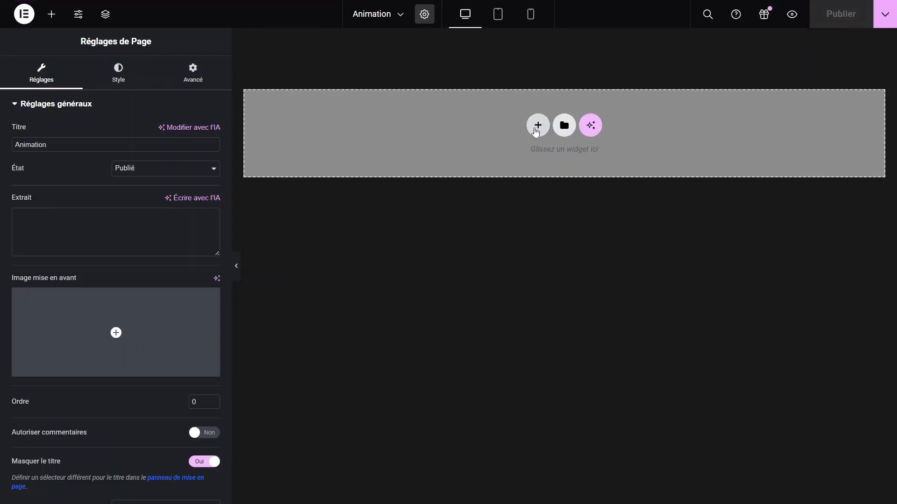
Step: Add a single vertical flexbox container to the page and set its minimum height to 100 vh
{"action": "left_click", "coordinate": [537, 125]}
{"action": "left_click", "coordinate": [518, 166]}
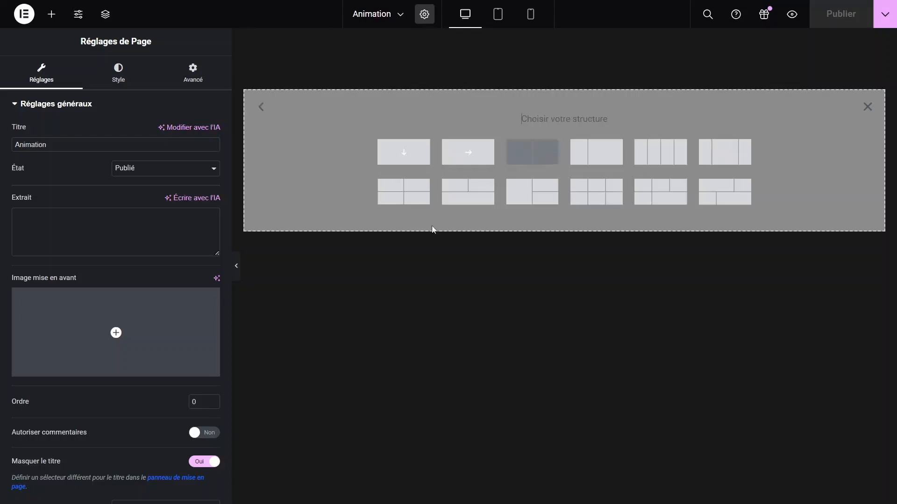
{"action": "left_click", "coordinate": [400, 160]}
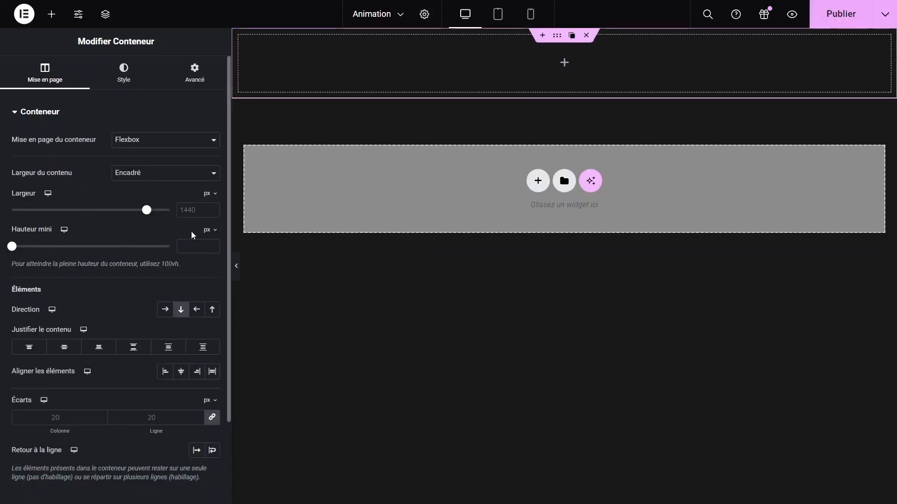
{"action": "left_click", "coordinate": [208, 230]}
{"action": "left_click", "coordinate": [206, 284]}
{"action": "left_click", "coordinate": [187, 246]}
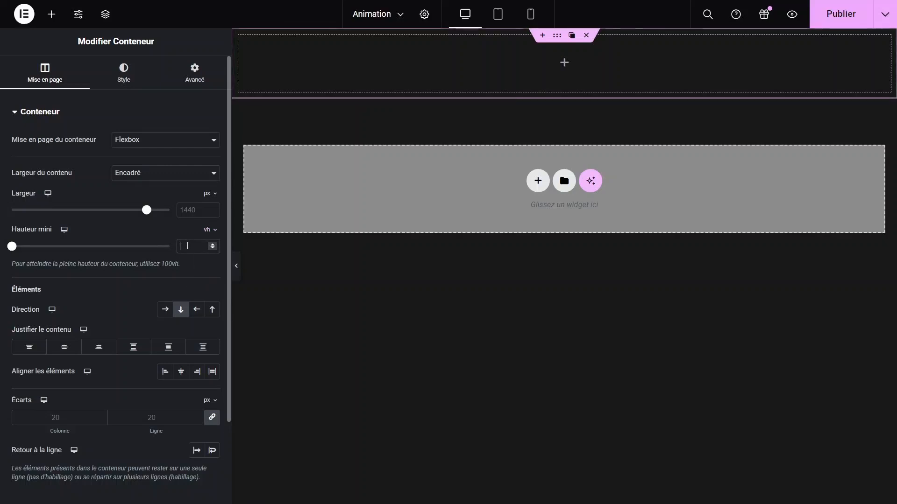
{"action": "type", "text": "100"}
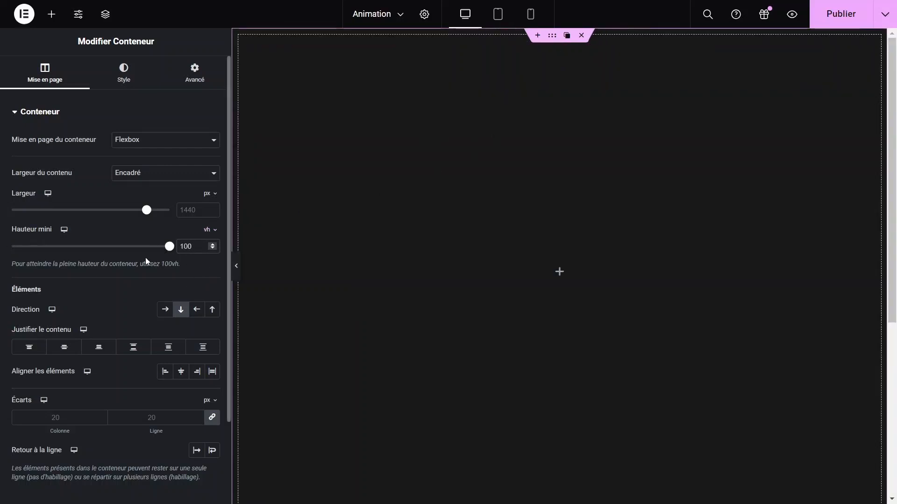
Step: Place a Titre widget inside the container and set its text colour to green #23E122
{"action": "left_click", "coordinate": [559, 272]}
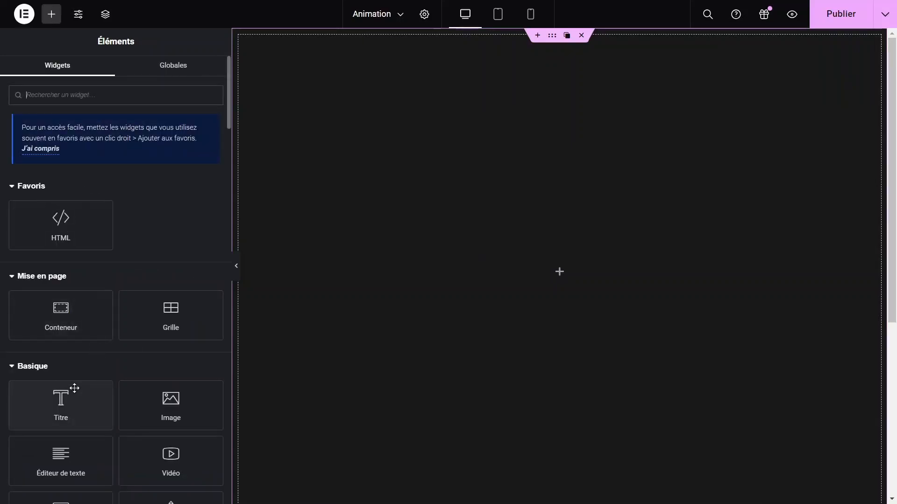
{"action": "left_click_drag", "start_coordinate": [73, 388], "coordinate": [554, 253]}
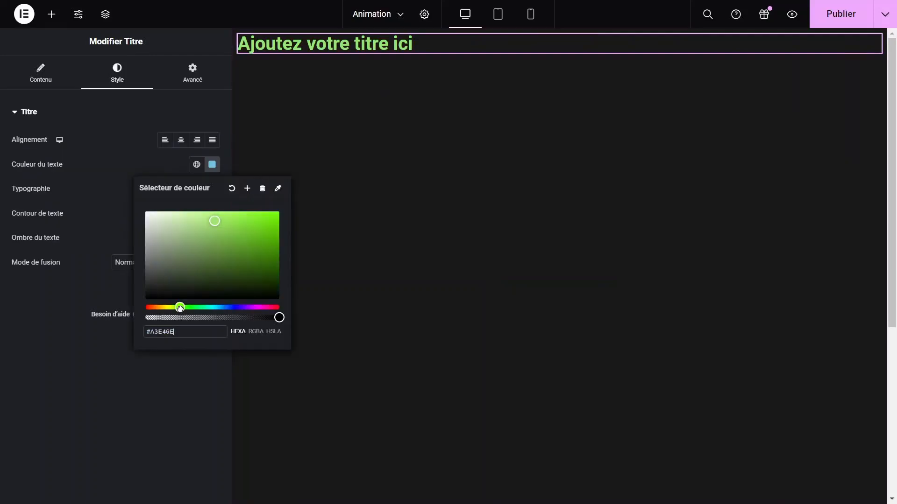
{"action": "left_click_drag", "start_coordinate": [180, 307], "coordinate": [190, 307]}
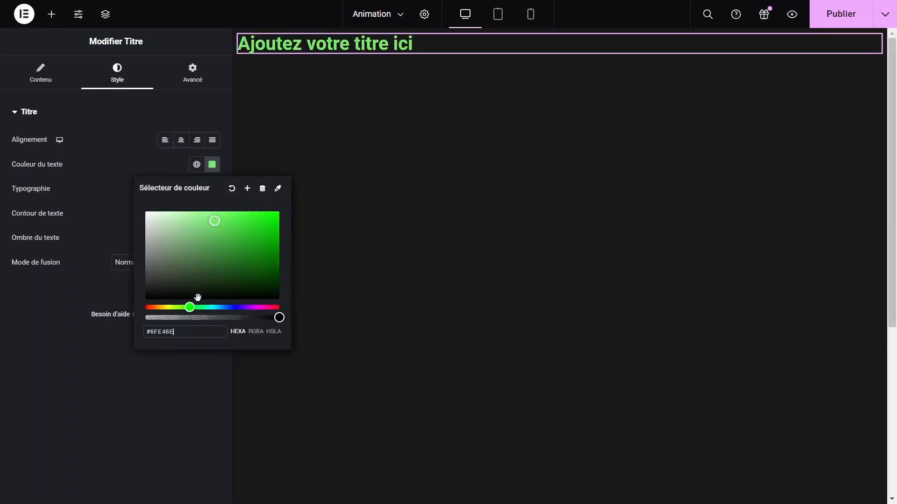
{"action": "left_click", "coordinate": [259, 233]}
{"action": "left_click_drag", "start_coordinate": [259, 228], "coordinate": [259, 223]}
{"action": "left_click", "coordinate": [139, 169]}
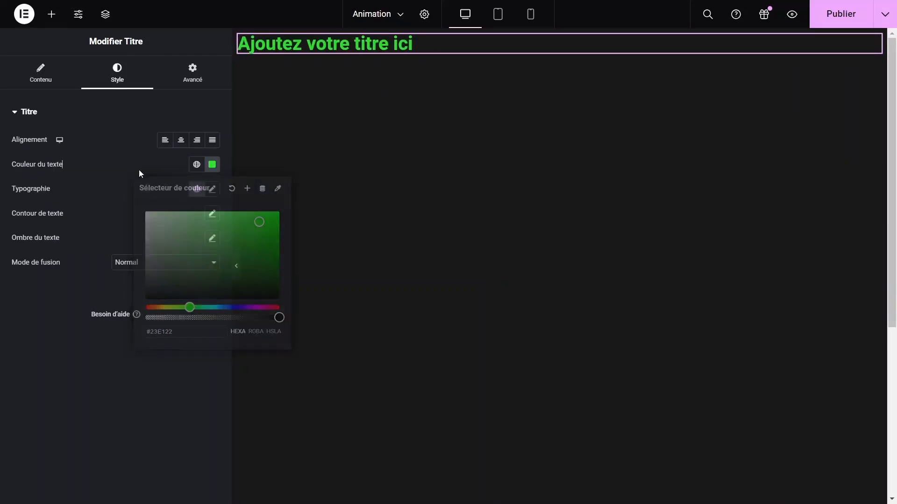
Step: Set the heading's typography font family to Keep Calm
{"action": "left_click", "coordinate": [213, 189]}
{"action": "left_click", "coordinate": [149, 246]}
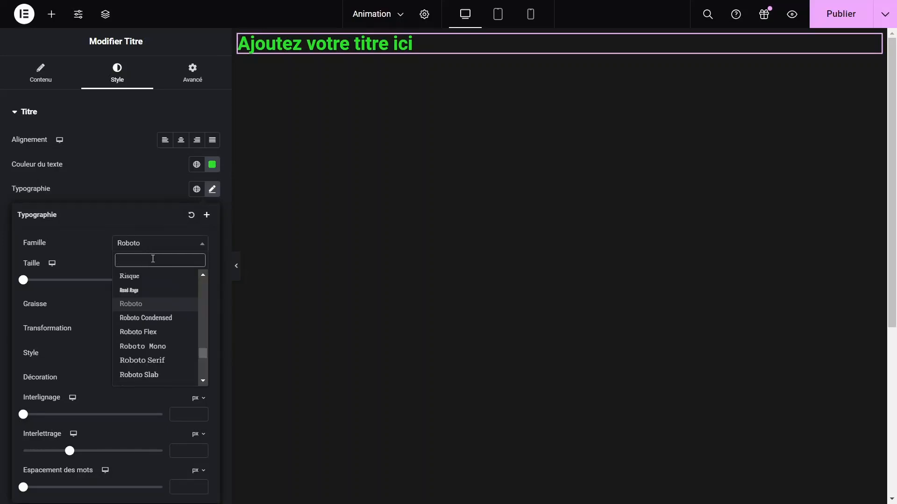
{"action": "type", "text": "kepp"}
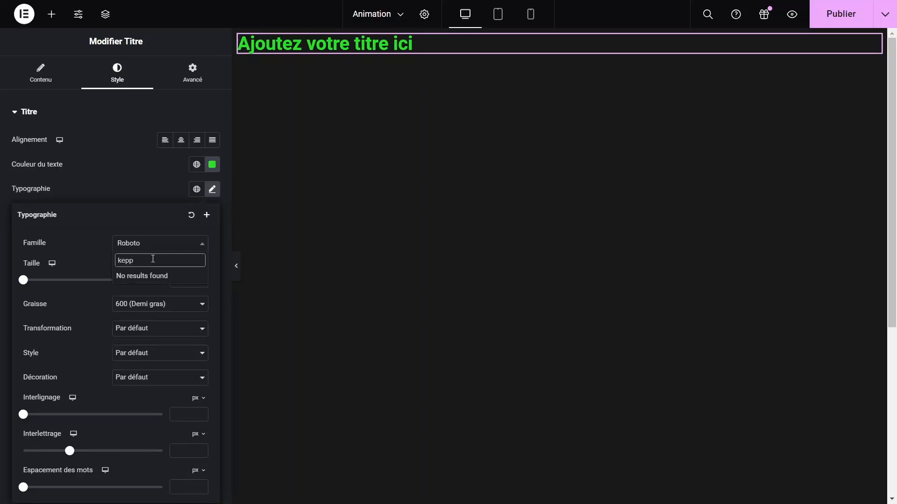
{"action": "key", "text": "BackSpace"}
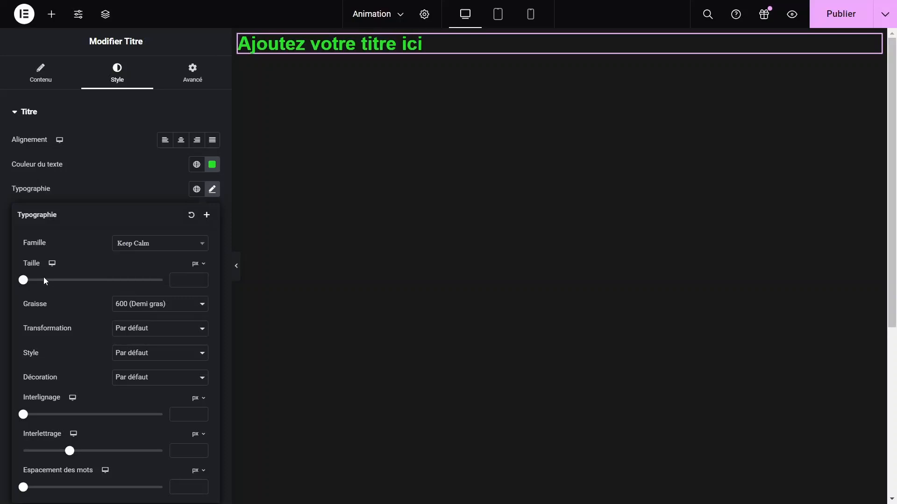
{"action": "left_click", "coordinate": [106, 190]}
Step: Open the heading's content settings and publish the current changes to the Animation page
{"action": "left_click", "coordinate": [42, 88]}
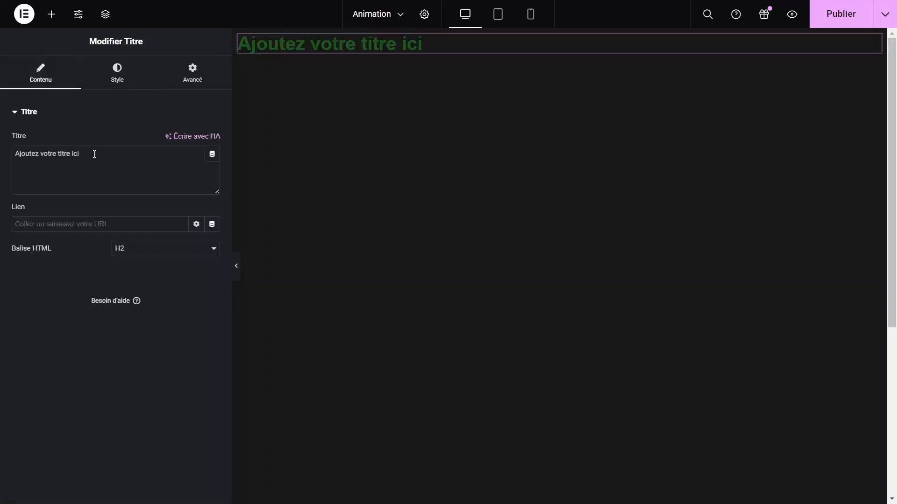
{"action": "triple_click", "coordinate": [61, 163]}
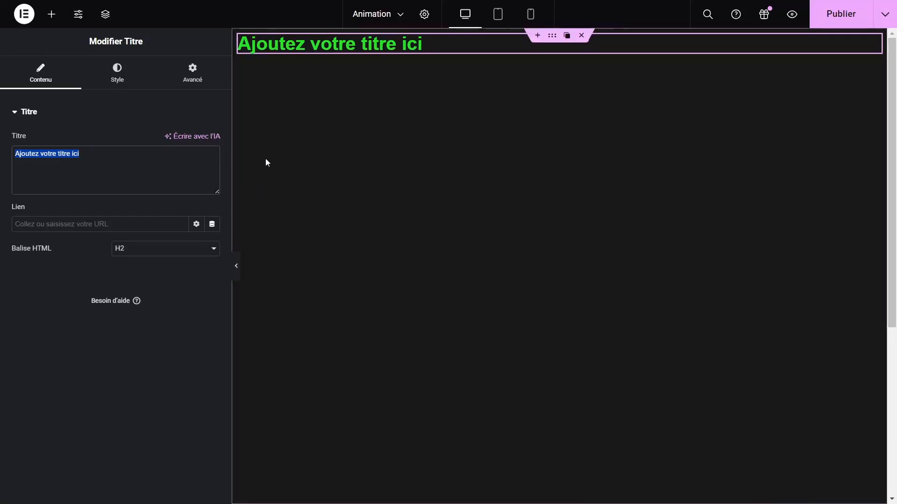
{"action": "left_click", "coordinate": [839, 18]}
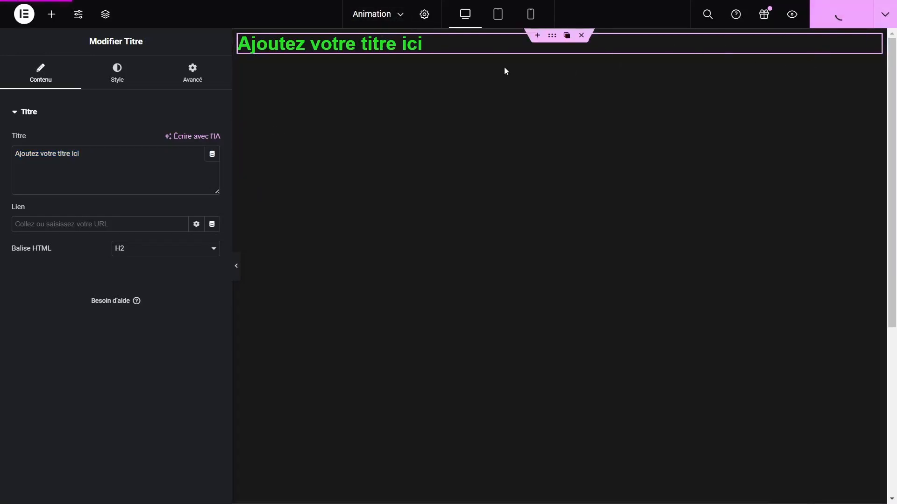
Step: Open Sample Page in the editor and copy its heading's full span-tagged title text
{"action": "left_click", "coordinate": [381, 14]}
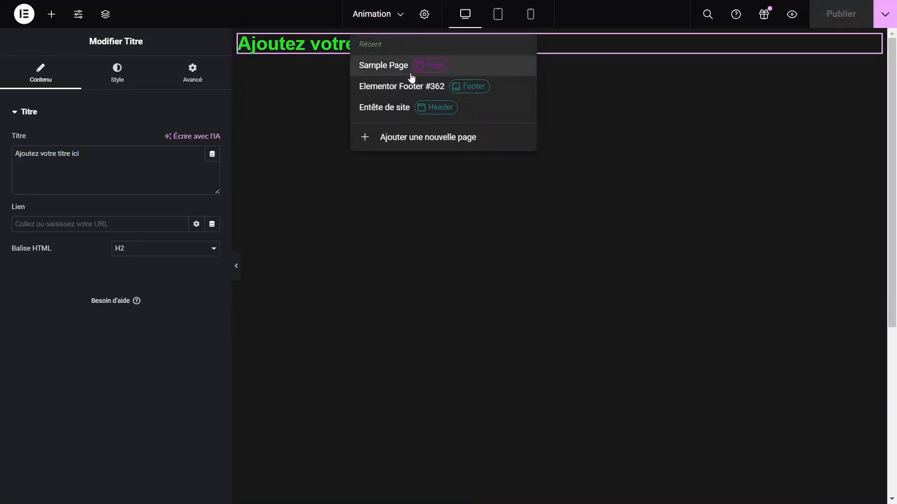
{"action": "left_click", "coordinate": [386, 67]}
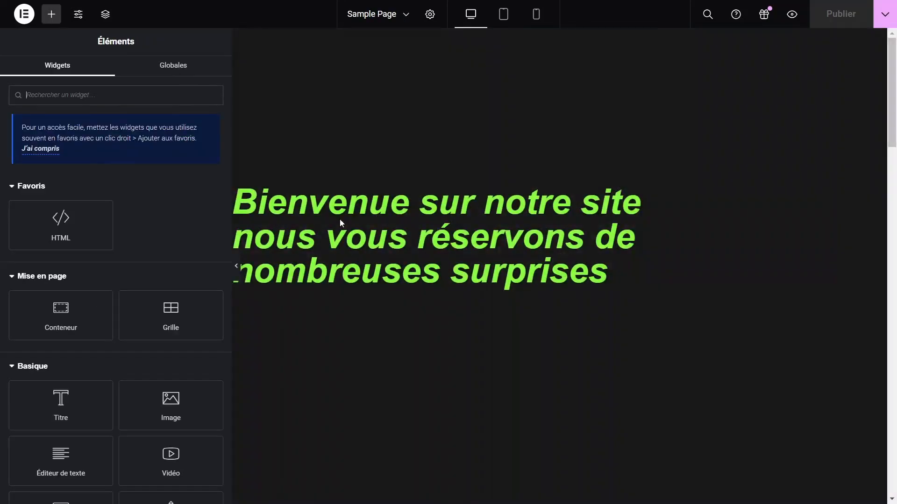
{"action": "left_click", "coordinate": [427, 231]}
{"action": "left_click", "coordinate": [40, 73]}
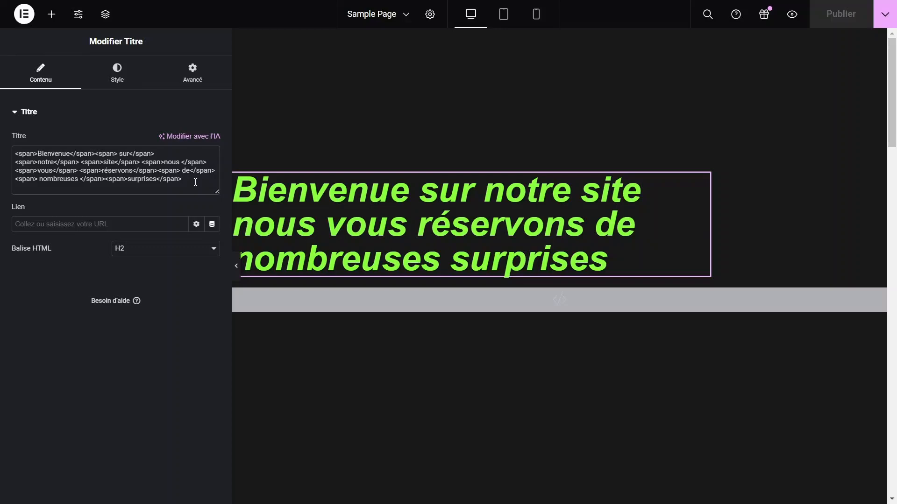
{"action": "triple_click", "coordinate": [196, 182]}
{"action": "key", "text": "ctrl+c"}
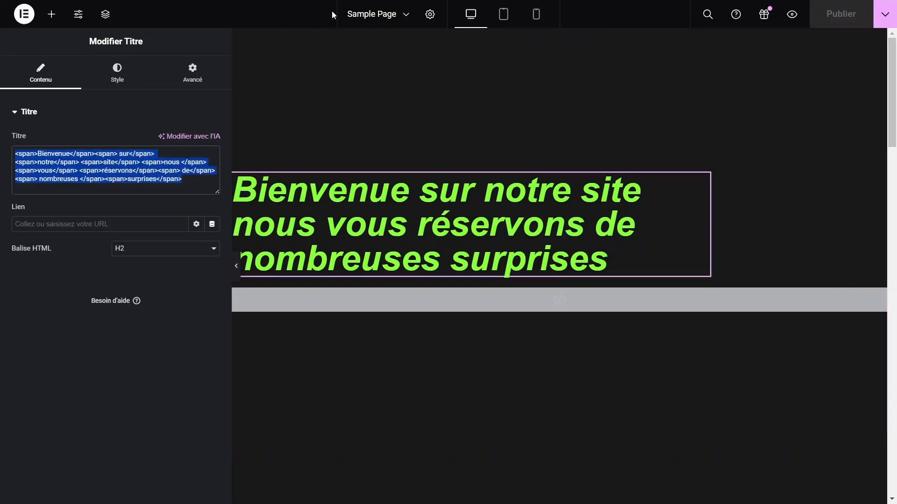
Step: Return to the Animation page and replace its heading's placeholder text with the copied span-tagged text
{"action": "left_click", "coordinate": [374, 14]}
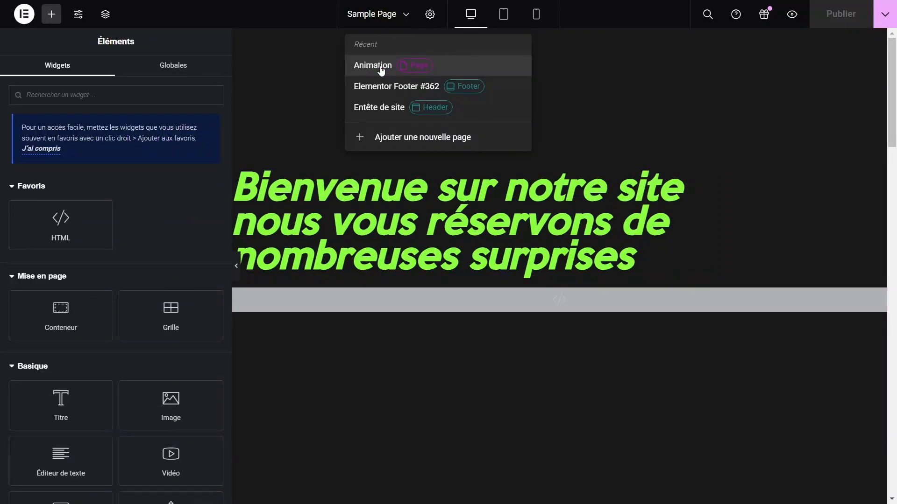
{"action": "left_click", "coordinate": [381, 70]}
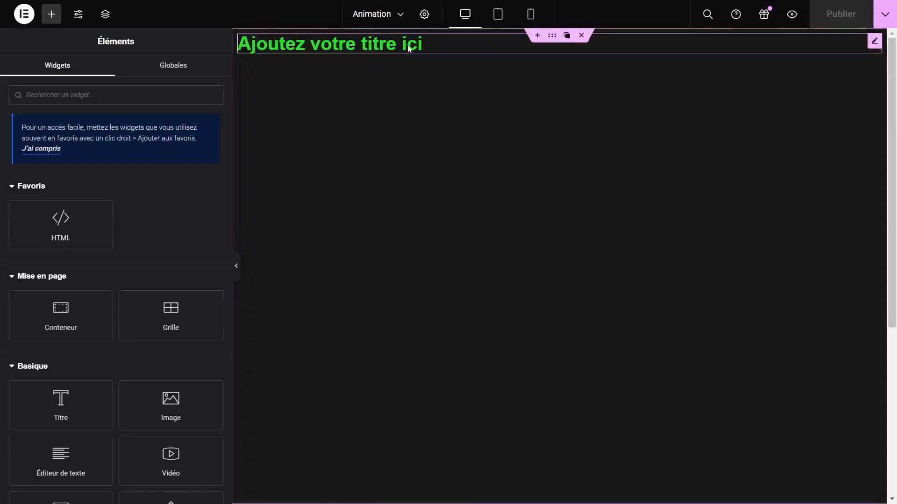
{"action": "left_click", "coordinate": [408, 49]}
{"action": "left_click_drag", "start_coordinate": [110, 157], "coordinate": [2, 159]}
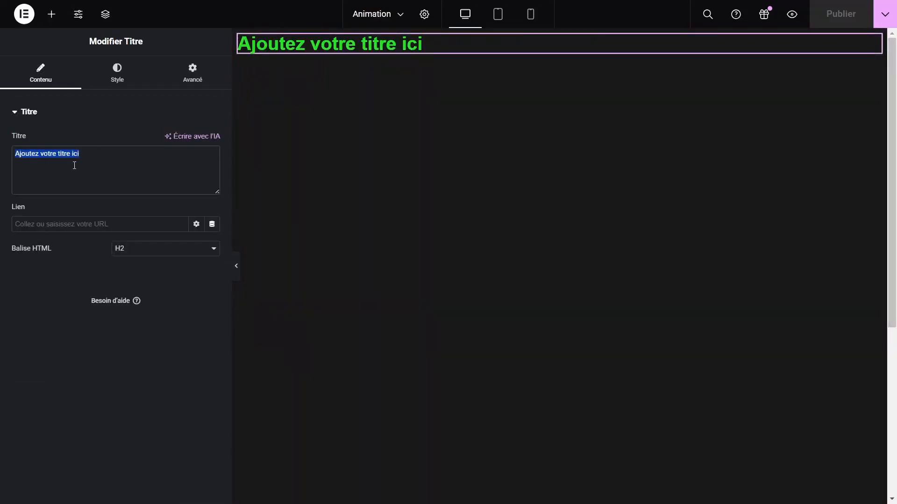
{"action": "key", "text": "ctrl+v"}
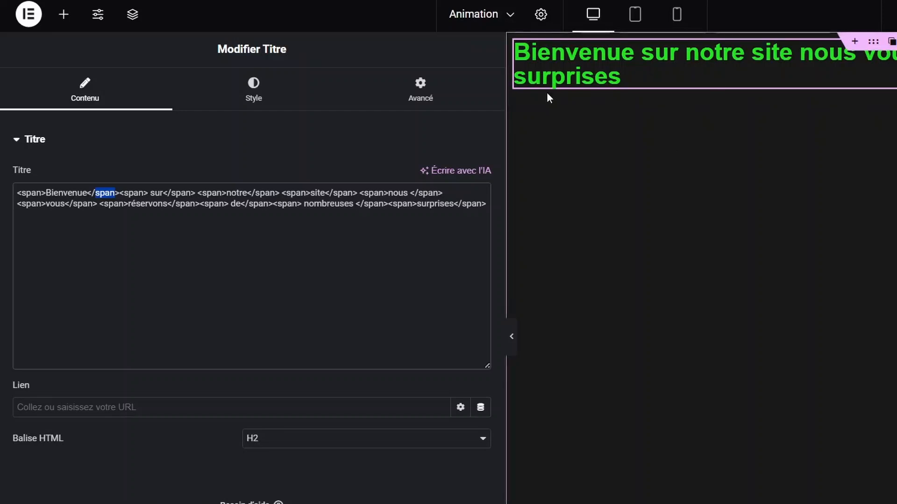
{"action": "left_click", "coordinate": [65, 193]}
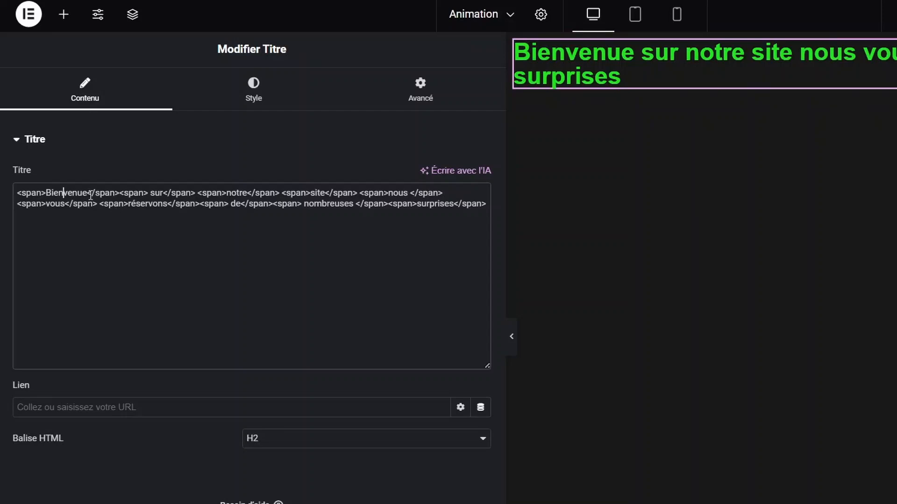
{"action": "left_click_drag", "start_coordinate": [120, 193], "coordinate": [20, 194]}
{"action": "double_click", "coordinate": [36, 195]}
{"action": "left_click_drag", "start_coordinate": [46, 192], "coordinate": [1, 198]}
Step: Add the sentence "Je suis un exemple" on a separate line below the heading's span-tagged text
{"action": "left_click", "coordinate": [484, 215]}
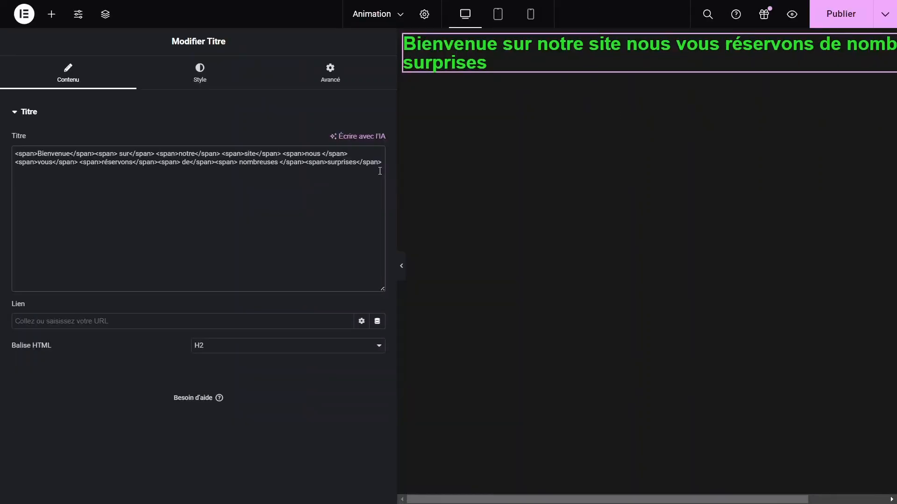
{"action": "key", "text": "Return"}
{"action": "key", "text": "Return"}
{"action": "type", "text": "Je sui"}
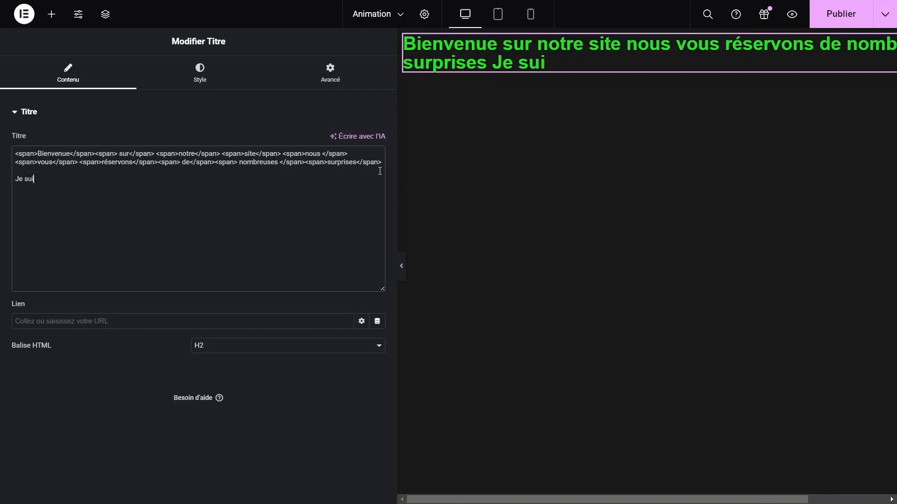
{"action": "type", "text": "s un ex"}
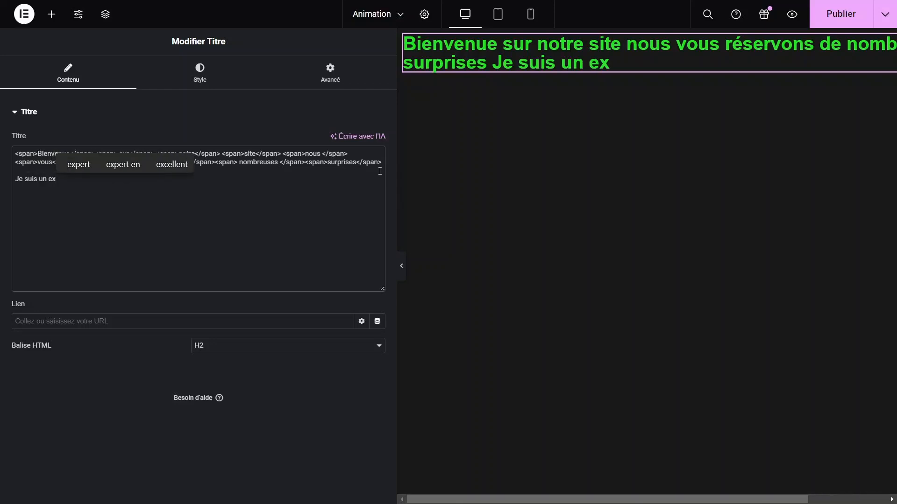
{"action": "type", "text": "emple"}
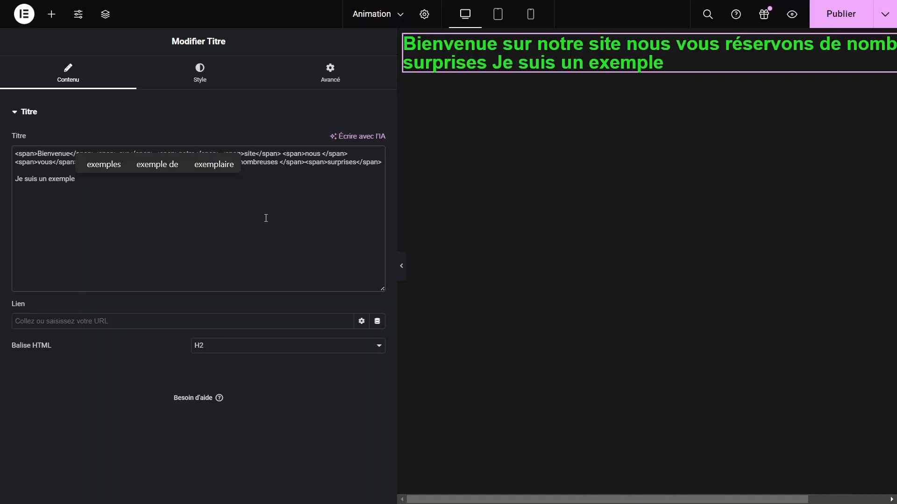
Step: Insert a </br> line break after the span containing "surprises" in the heading text
{"action": "left_click", "coordinate": [43, 153]}
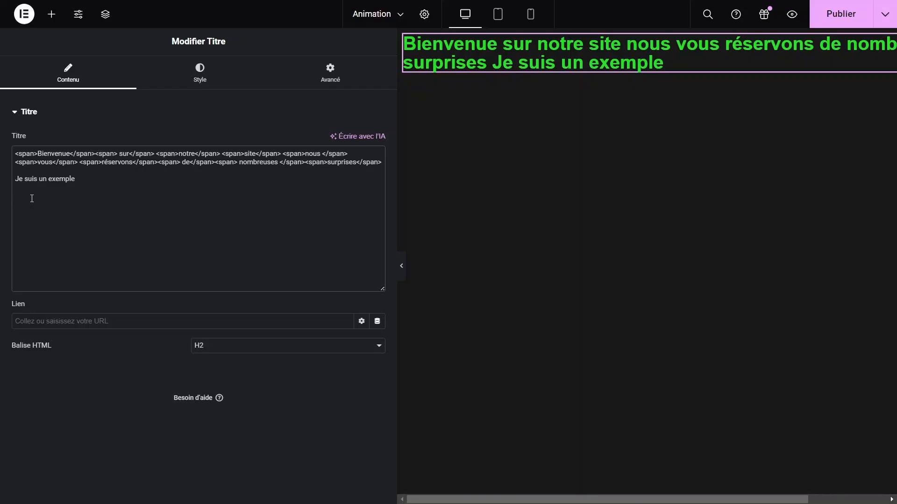
{"action": "type", "text": "<"}
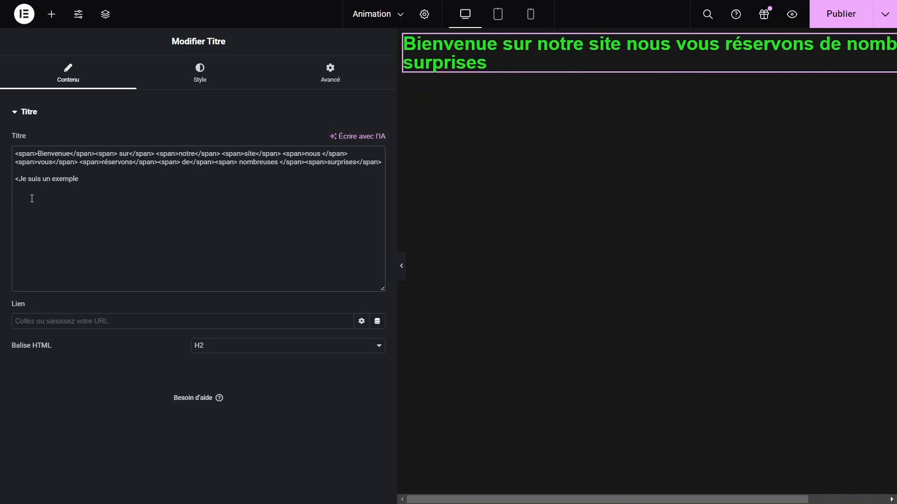
{"action": "key", "text": "BackSpace"}
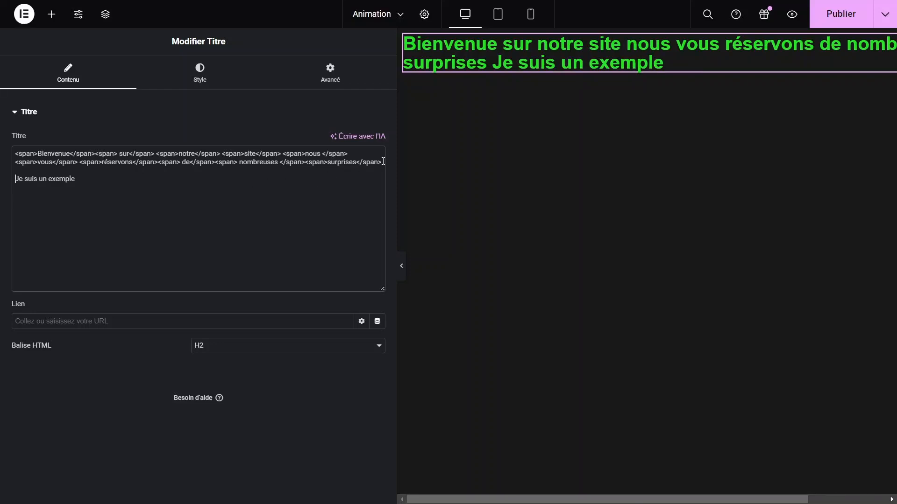
{"action": "type", "text": "</br>"}
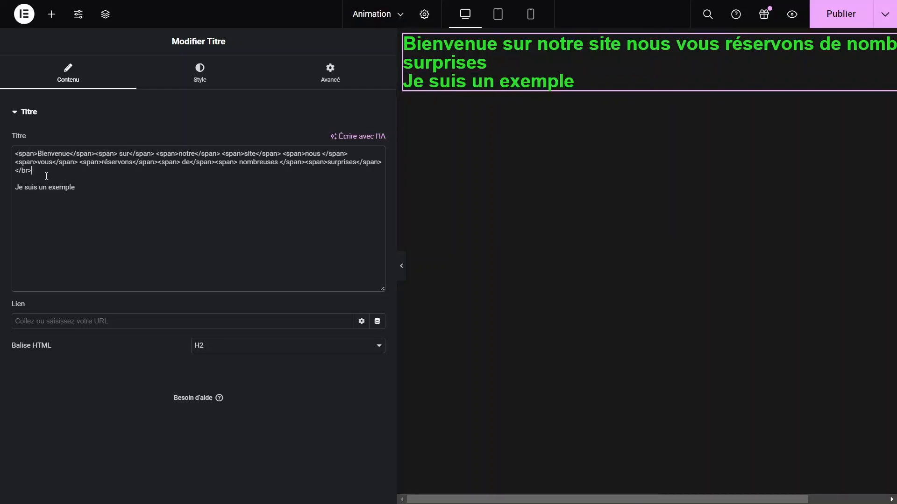
Step: Copy the </br> tag and add it twice more on a new line above the example sentence
{"action": "left_click_drag", "start_coordinate": [32, 171], "coordinate": [11, 171]}
{"action": "key", "text": "ctrl+c"}
{"action": "left_click", "coordinate": [45, 176]}
{"action": "key", "text": "Return"}
{"action": "key", "text": "ctrl+v"}
{"action": "key", "text": "ctrl+v"}
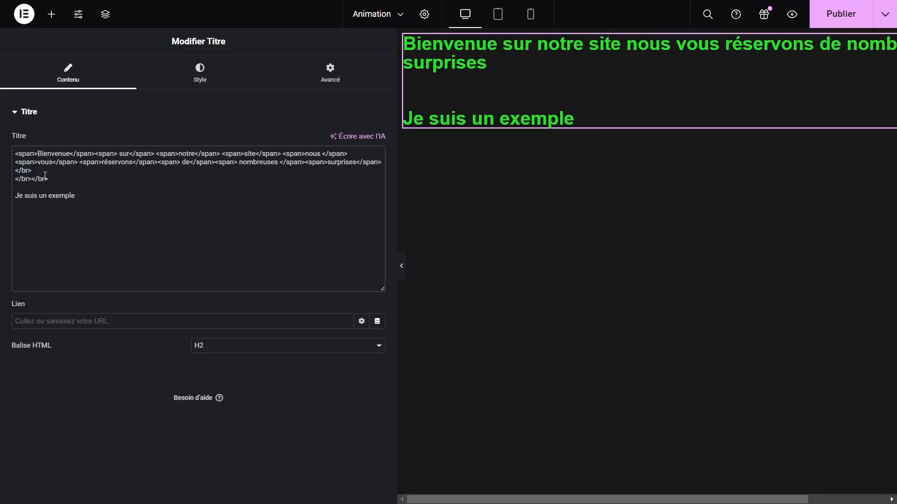
Step: Insert an opening <span> tag before each word of "Je suis un exemple"
{"action": "mouse_move", "coordinate": [466, 125]}
{"action": "left_click_drag", "start_coordinate": [15, 195], "coordinate": [76, 195]}
{"action": "left_click", "coordinate": [56, 221]}
{"action": "key", "text": "Home"}
{"action": "type", "text": "<span>"}
{"action": "left_click_drag", "start_coordinate": [38, 195], "coordinate": [13, 194]}
{"action": "key", "text": "ctrl+c"}
{"action": "left_click", "coordinate": [48, 196]}
{"action": "key", "text": "ctrl+v"}
{"action": "left_click", "coordinate": [84, 196]}
{"action": "key", "text": "ctrl+v"}
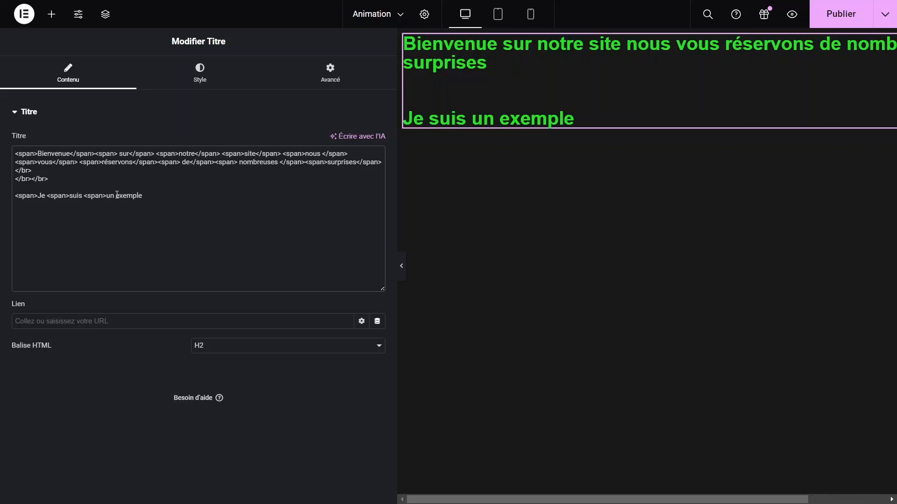
{"action": "key", "text": "ctrl+v"}
Step: Insert a closing </span> tag after each word of the example sentence, starting with "exemple"
{"action": "key", "text": "ctrl+v"}
{"action": "type", "text": "/"}
{"action": "left_click_drag", "start_coordinate": [191, 196], "coordinate": [166, 197]}
{"action": "key", "text": "ctrl+c"}
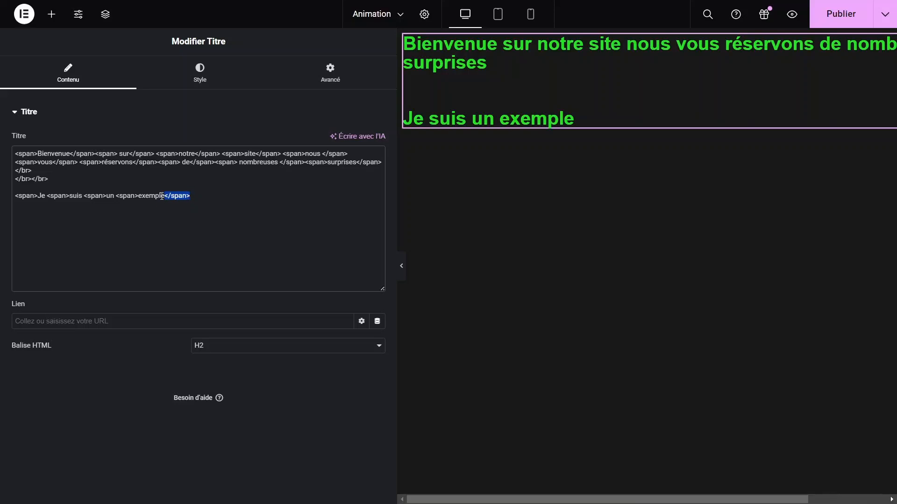
{"action": "left_click", "coordinate": [116, 196]}
{"action": "key", "text": "ctrl+v"}
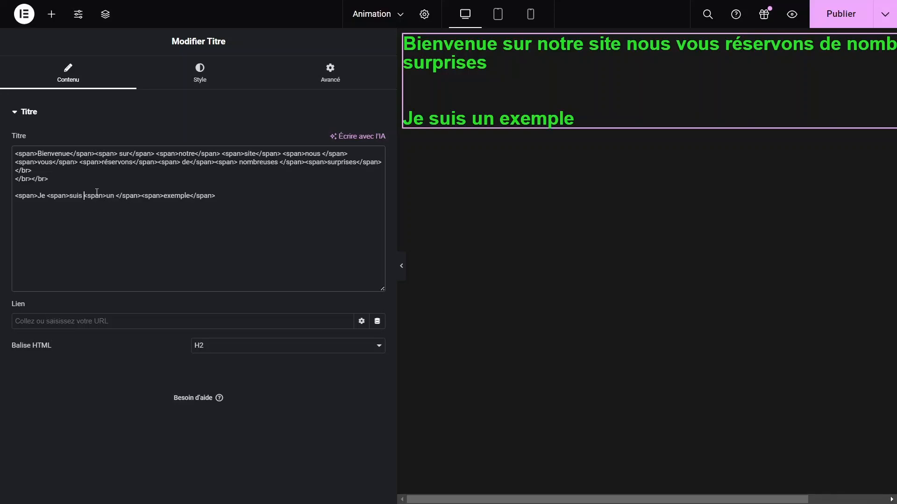
{"action": "key", "text": "ctrl+v"}
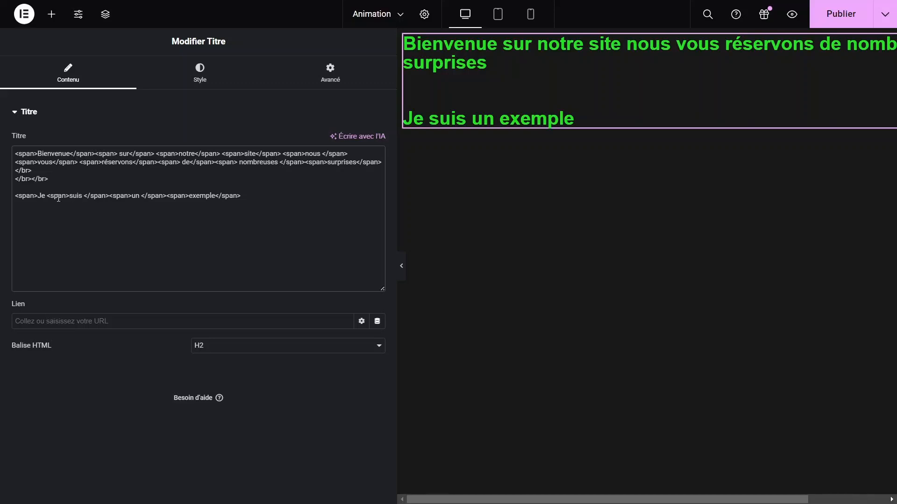
{"action": "left_click", "coordinate": [47, 196]}
{"action": "key", "text": "ctrl+v"}
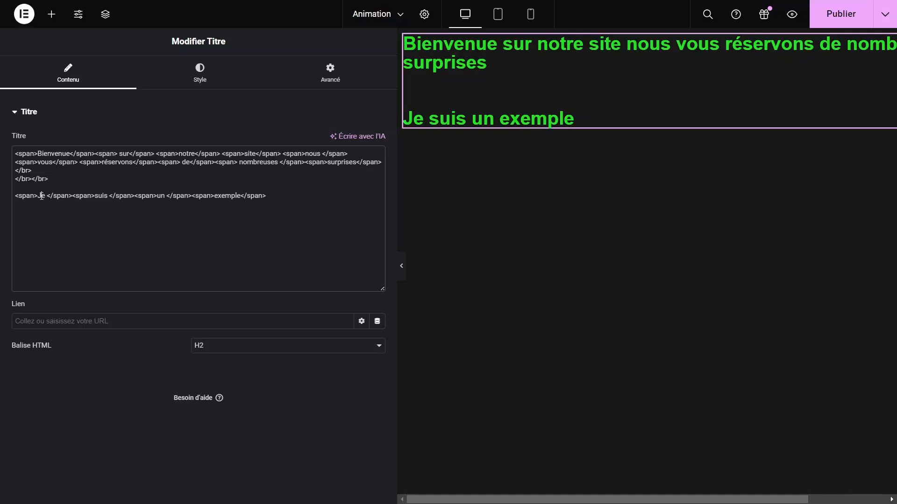
{"action": "left_click_drag", "start_coordinate": [40, 196], "coordinate": [48, 196]}
{"action": "double_click", "coordinate": [30, 196]}
{"action": "double_click", "coordinate": [60, 196]}
{"action": "double_click", "coordinate": [43, 196]}
{"action": "double_click", "coordinate": [101, 196]}
{"action": "left_click", "coordinate": [167, 195]}
Step: Delete the span-tagged example sentence and the extra </br> tags, keeping one </br> after "surprises"
{"action": "left_click_drag", "start_coordinate": [287, 196], "coordinate": [10, 197]}
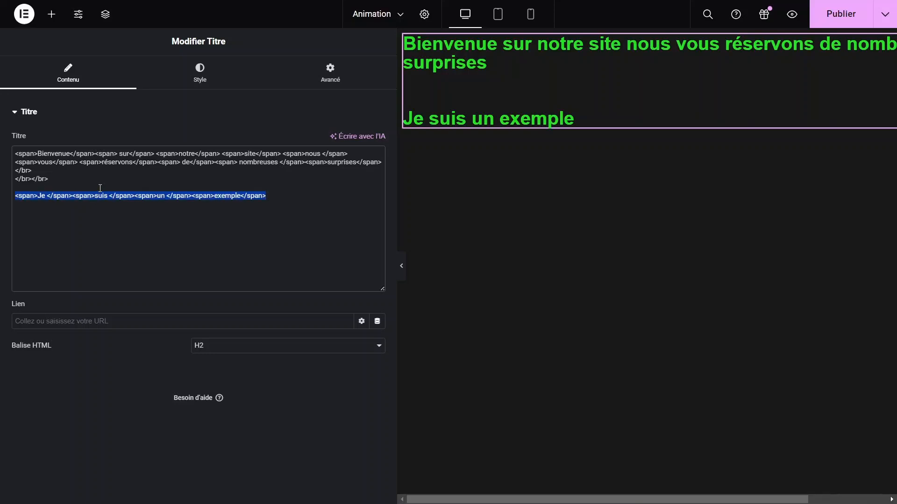
{"action": "key", "text": "BackSpace"}
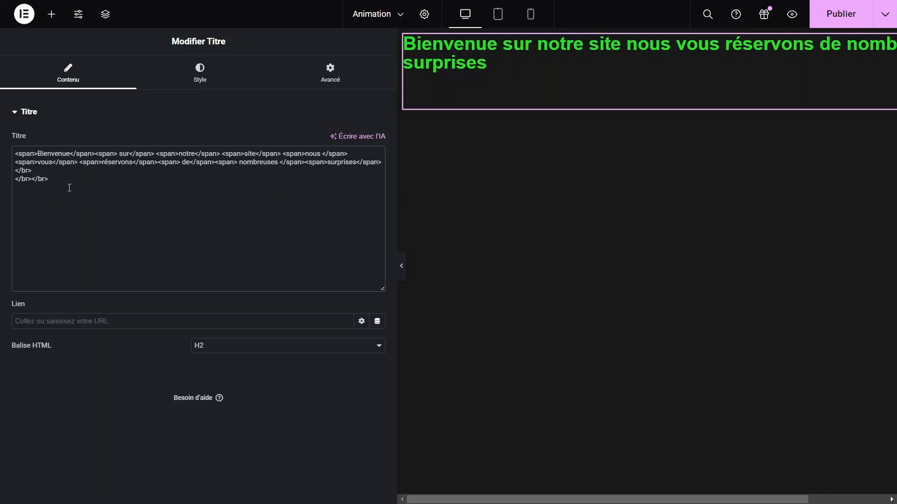
{"action": "key", "text": "BackSpace"}
{"action": "key", "text": "BackSpace"}
{"action": "key", "text": "BackSpace"}
{"action": "key", "text": "BackSpace"}
{"action": "key", "text": "BackSpace"}
{"action": "key", "text": "BackSpace"}
{"action": "key", "text": "BackSpace"}
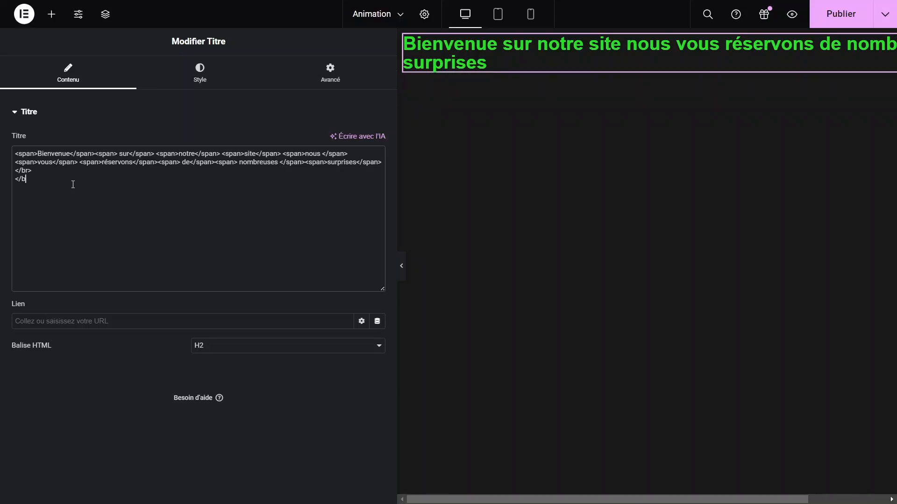
{"action": "key", "text": "BackSpace"}
{"action": "key", "text": "BackSpace"}
{"action": "key", "text": "BackSpace"}
{"action": "key", "text": "BackSpace"}
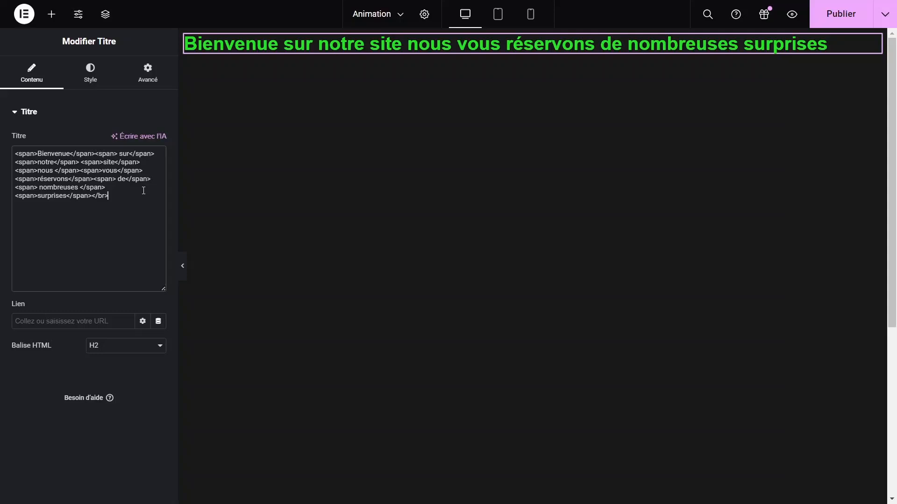
Step: Justify the container's content to the centre and align its elements to the start
{"action": "left_click", "coordinate": [245, 283]}
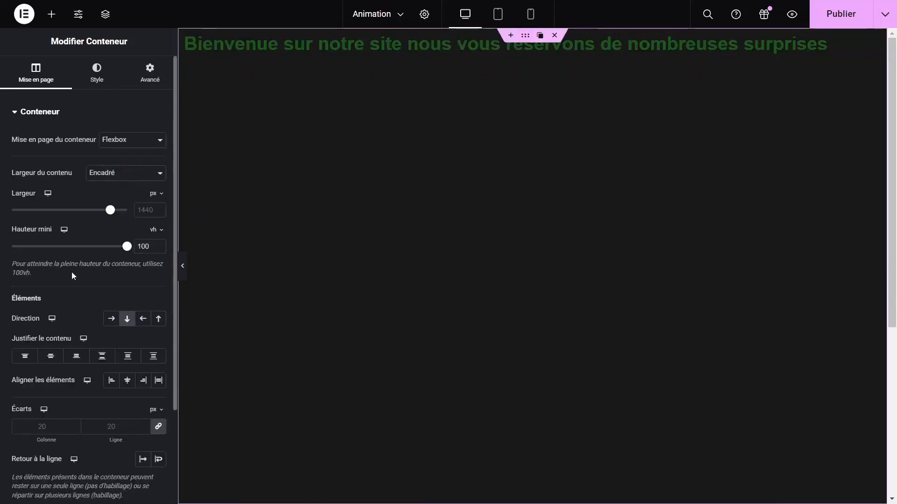
{"action": "left_click", "coordinate": [50, 356]}
{"action": "left_click", "coordinate": [111, 380]}
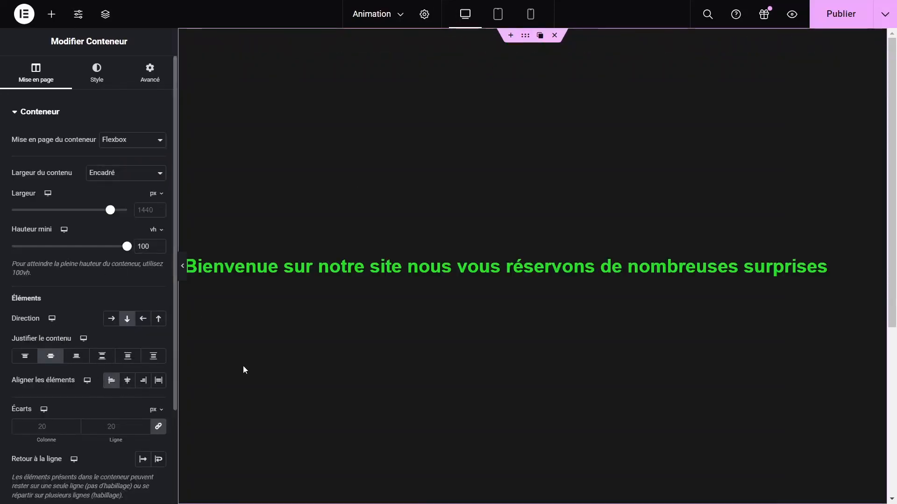
Step: Set the heading's typography size to 78 px
{"action": "left_click", "coordinate": [696, 265]}
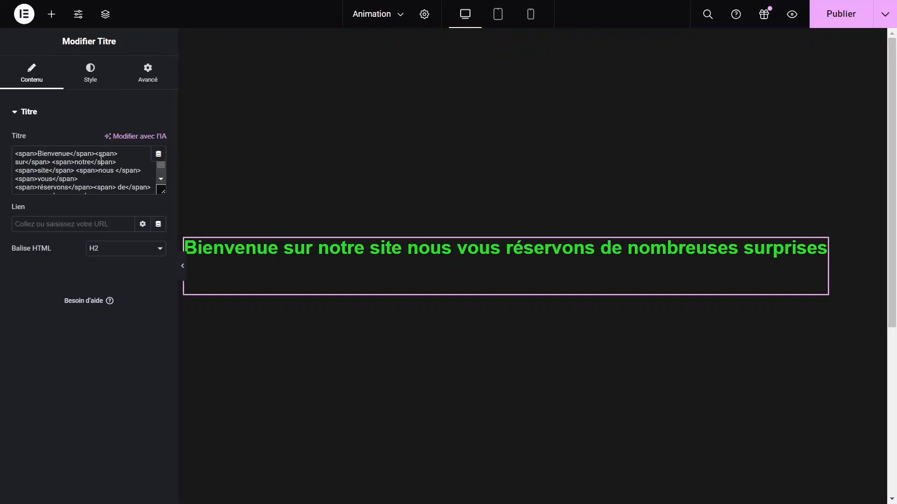
{"action": "left_click", "coordinate": [92, 74]}
{"action": "left_click", "coordinate": [159, 189]}
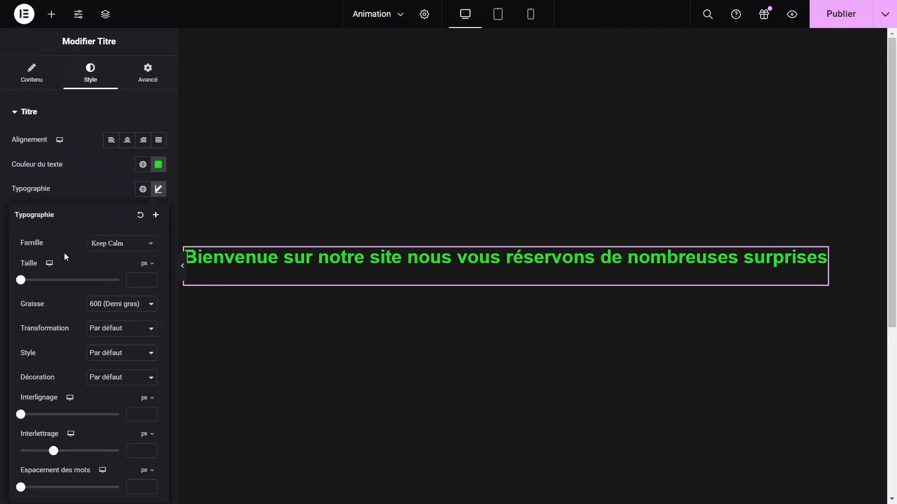
{"action": "left_click_drag", "start_coordinate": [21, 280], "coordinate": [59, 280]}
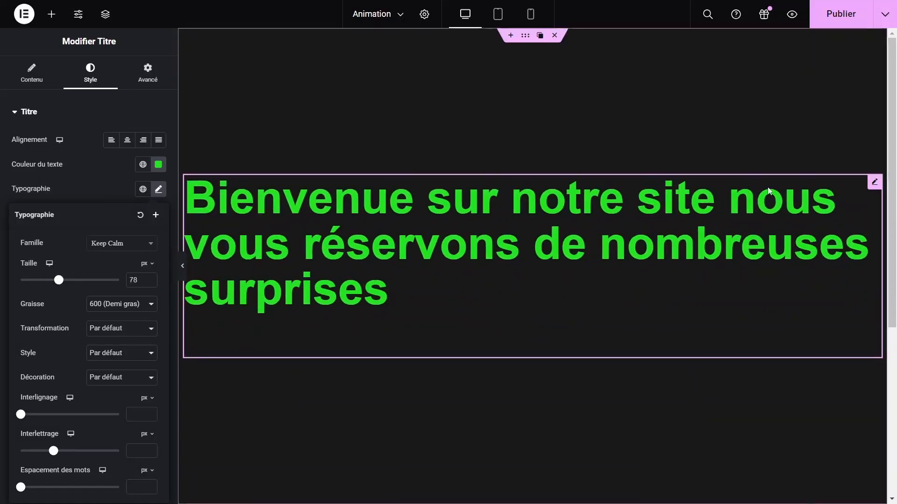
Step: Give the heading a custom width of 70%
{"action": "left_click", "coordinate": [872, 183]}
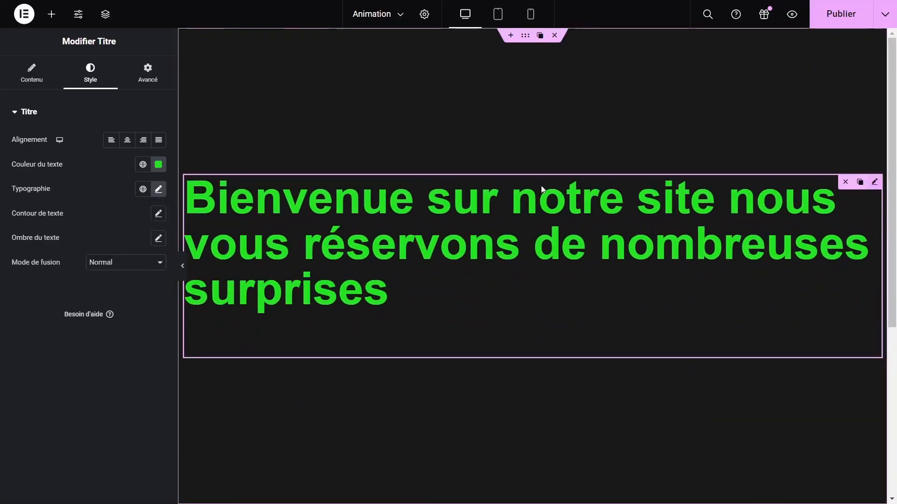
{"action": "left_click", "coordinate": [132, 84]}
{"action": "left_click", "coordinate": [116, 232]}
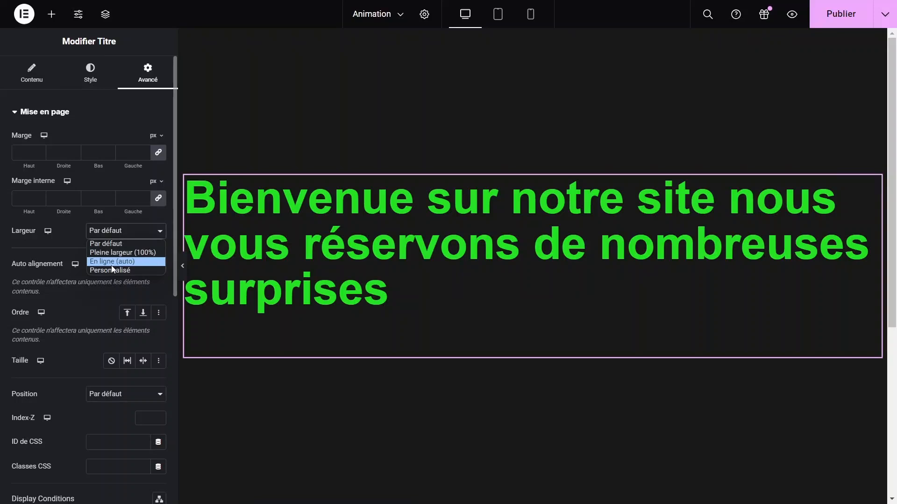
{"action": "left_click", "coordinate": [110, 272]}
{"action": "left_click_drag", "start_coordinate": [12, 270], "coordinate": [92, 269]}
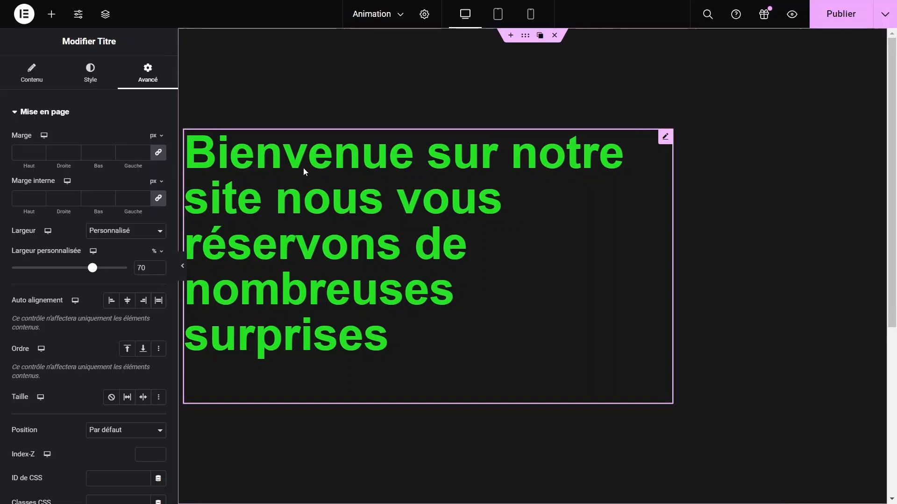
Step: Set the heading's typography size to 61 px and preview it at full canvas width
{"action": "left_click", "coordinate": [60, 87]}
{"action": "left_click", "coordinate": [90, 77]}
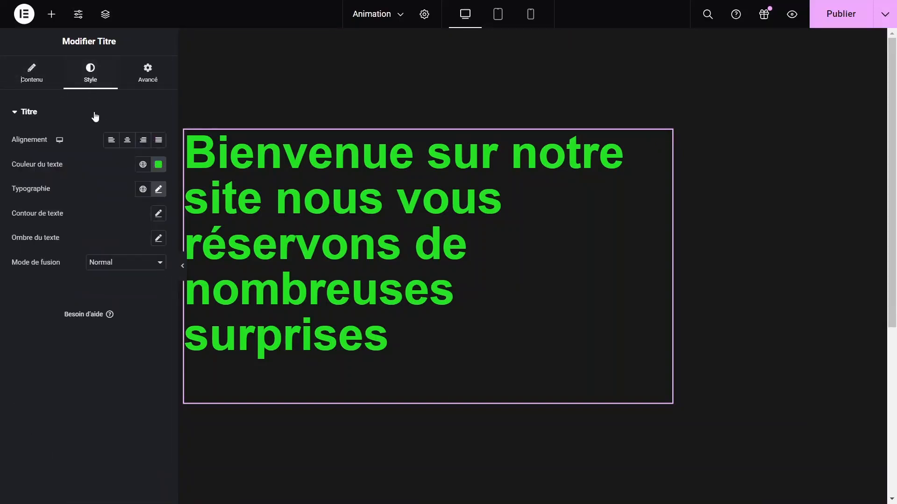
{"action": "left_click", "coordinate": [158, 189]}
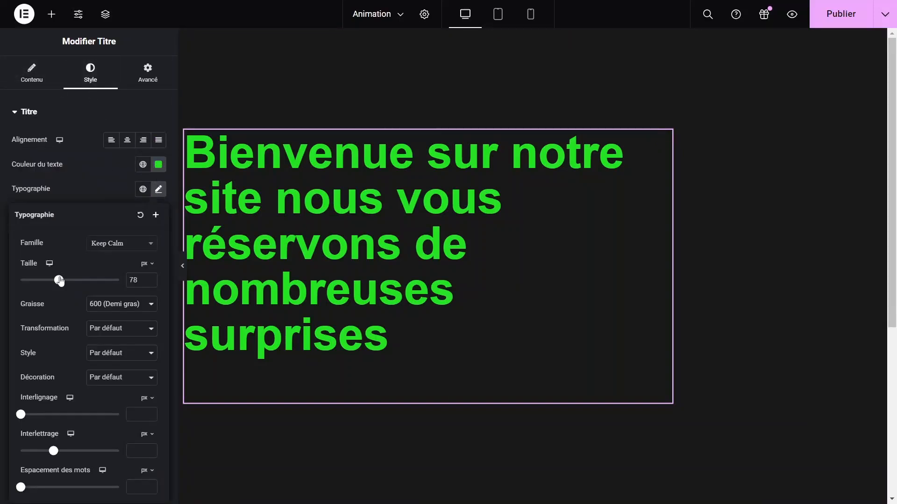
{"action": "left_click_drag", "start_coordinate": [58, 280], "coordinate": [50, 280]}
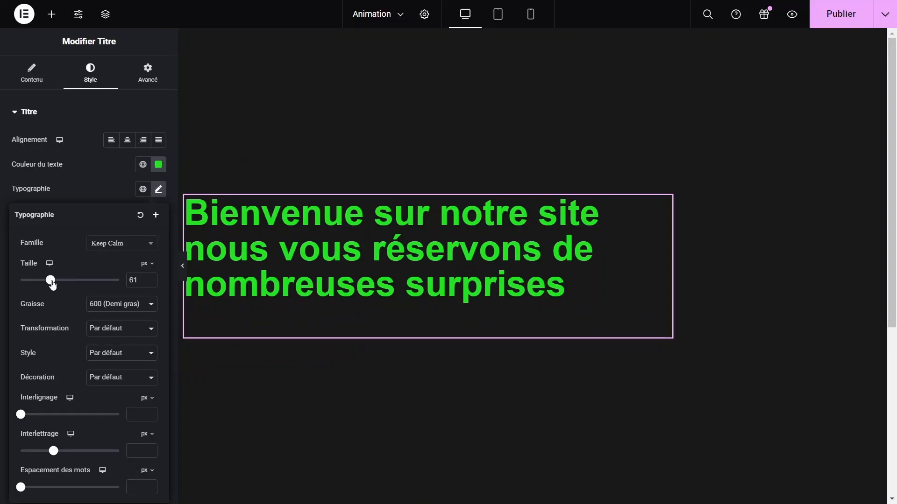
{"action": "left_click", "coordinate": [110, 177]}
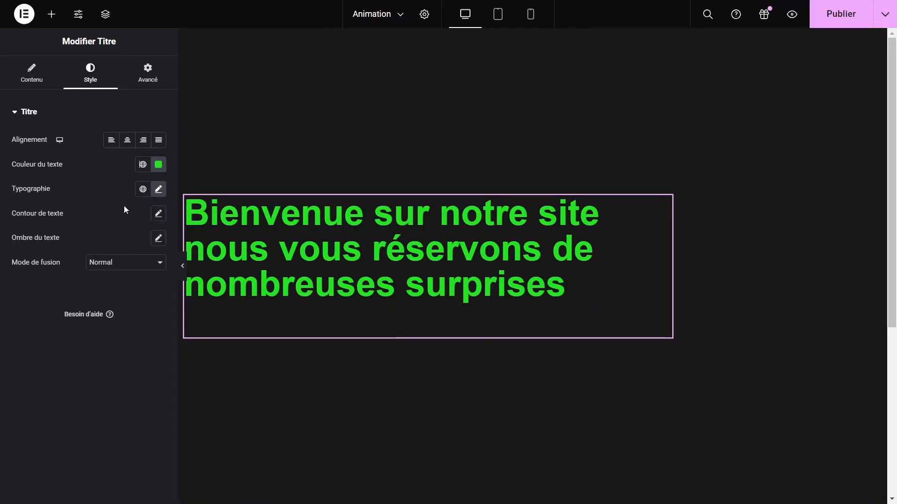
{"action": "left_click", "coordinate": [182, 266]}
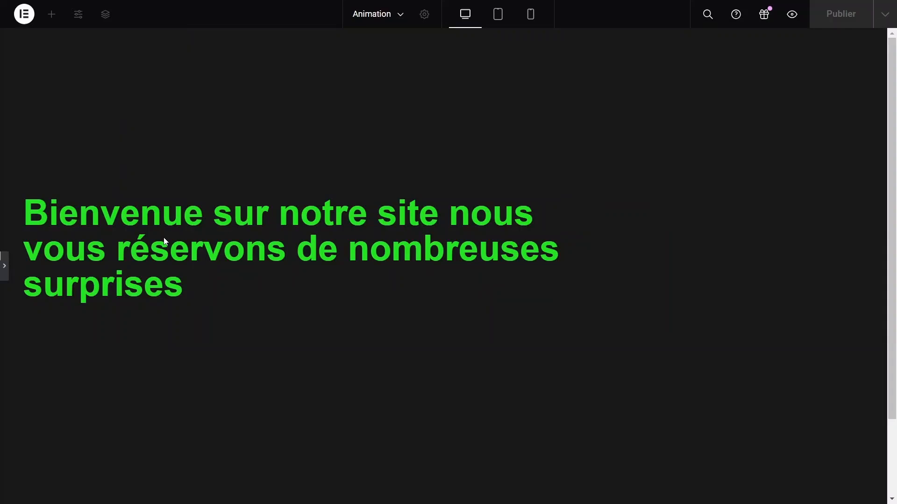
{"action": "left_click", "coordinate": [9, 276]}
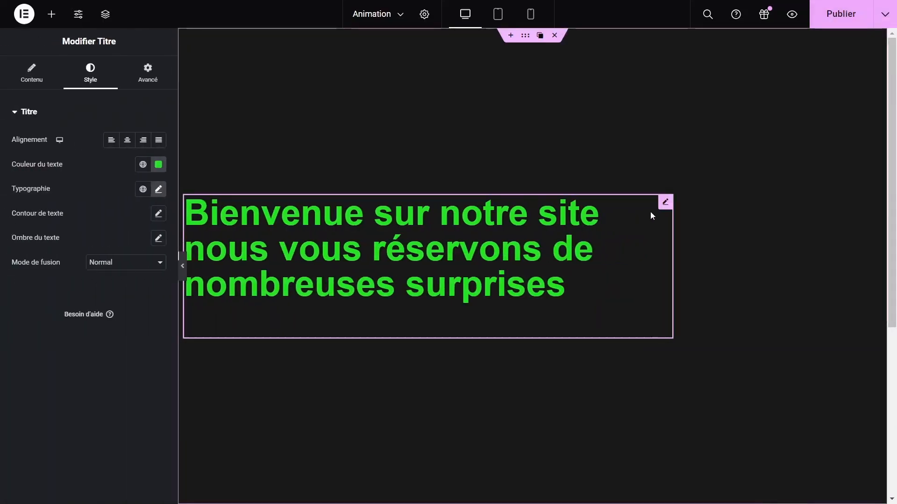
Step: Set the heading's font style to Italique
{"action": "left_click", "coordinate": [158, 190]}
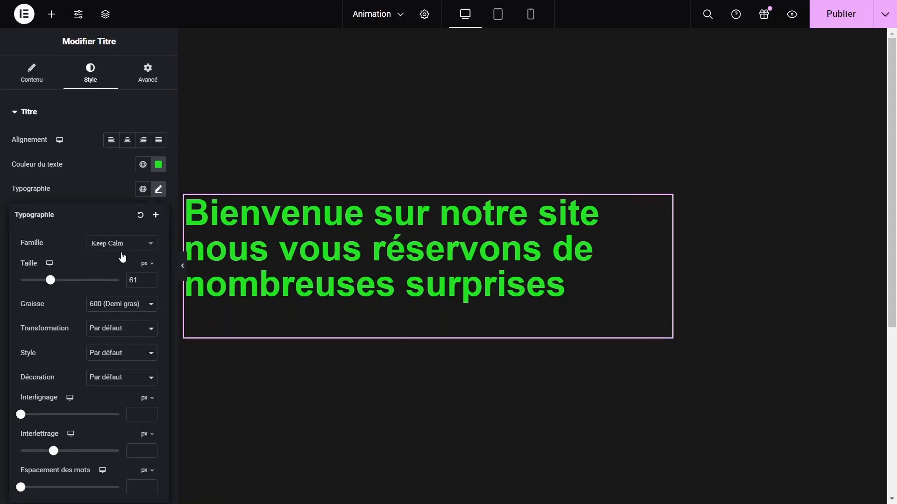
{"action": "left_click", "coordinate": [108, 333]}
{"action": "left_click", "coordinate": [54, 357]}
{"action": "left_click", "coordinate": [100, 351]}
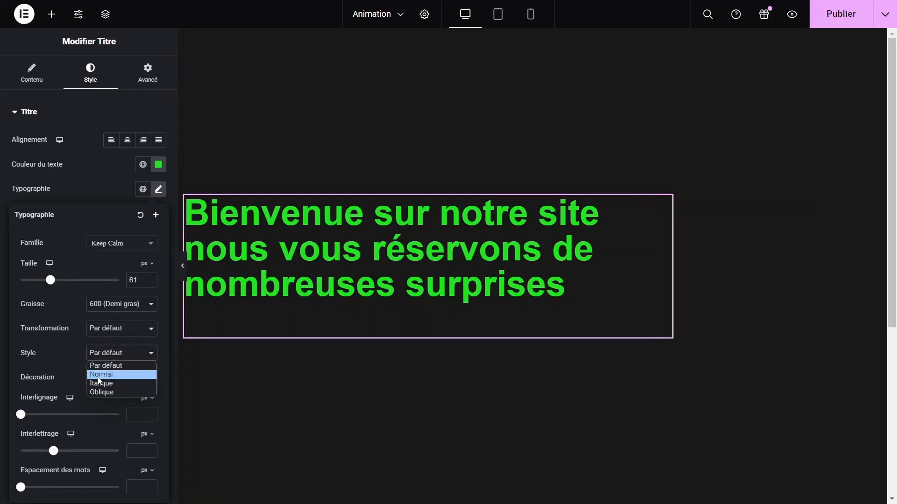
{"action": "left_click", "coordinate": [101, 397]}
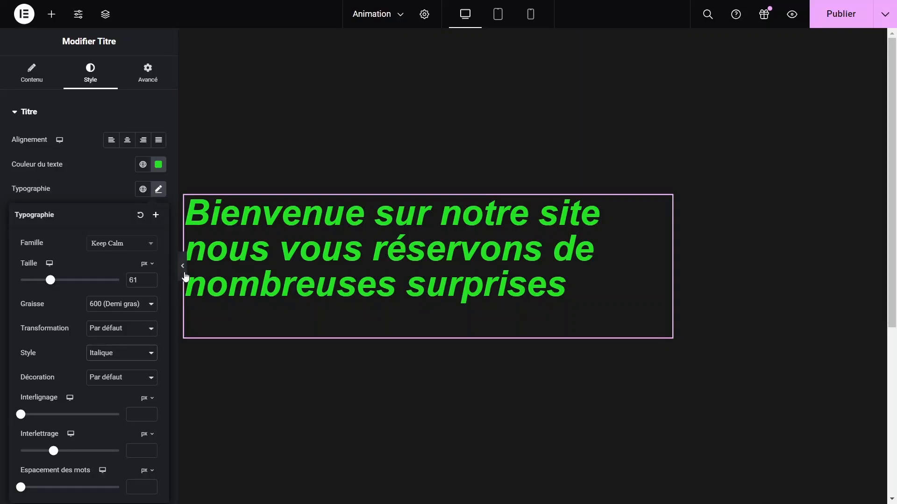
{"action": "left_click", "coordinate": [90, 180]}
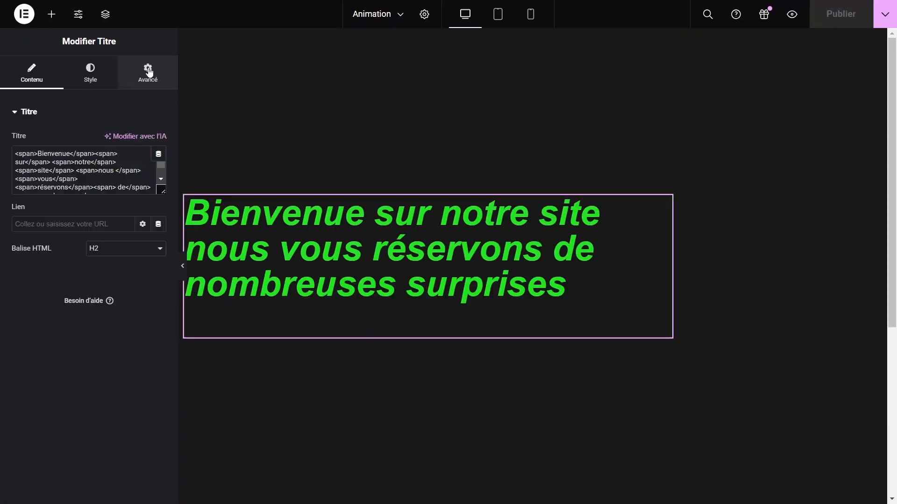
Step: Assign the CSS class "anim" to the heading and publish the page
{"action": "left_click", "coordinate": [148, 72]}
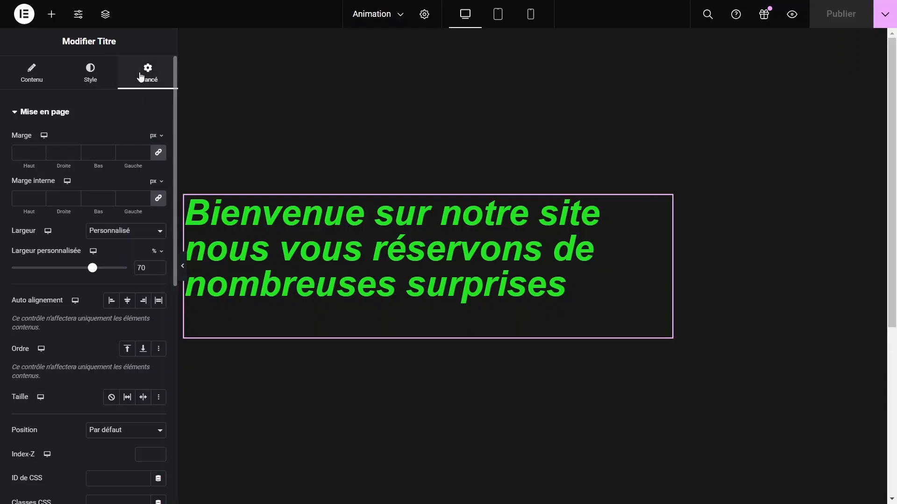
{"action": "scroll", "coordinate": [100, 422], "scroll_direction": "down", "scroll_amount": 7}
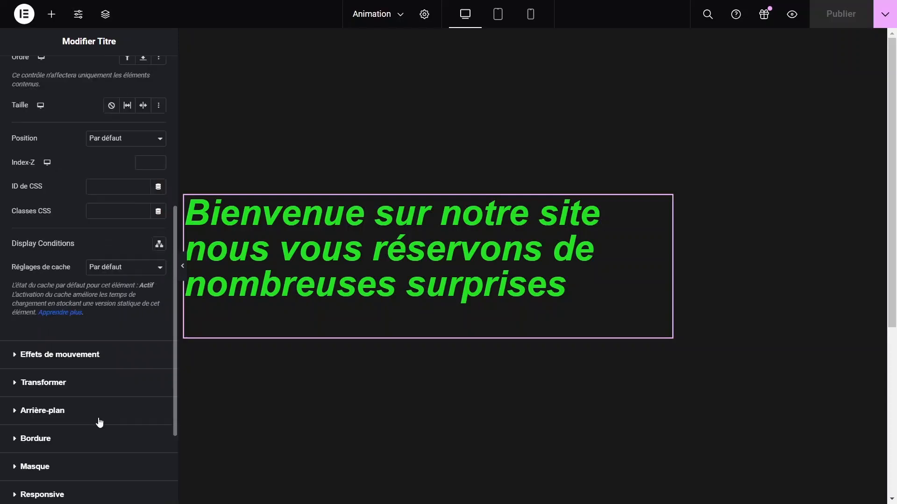
{"action": "left_click_drag", "start_coordinate": [11, 155], "coordinate": [59, 159]}
{"action": "left_click", "coordinate": [90, 155]}
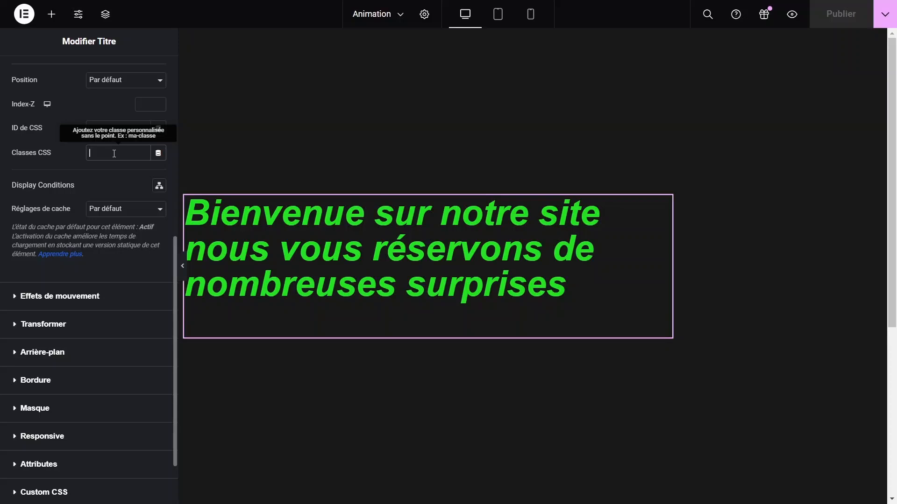
{"action": "type", "text": "anim"}
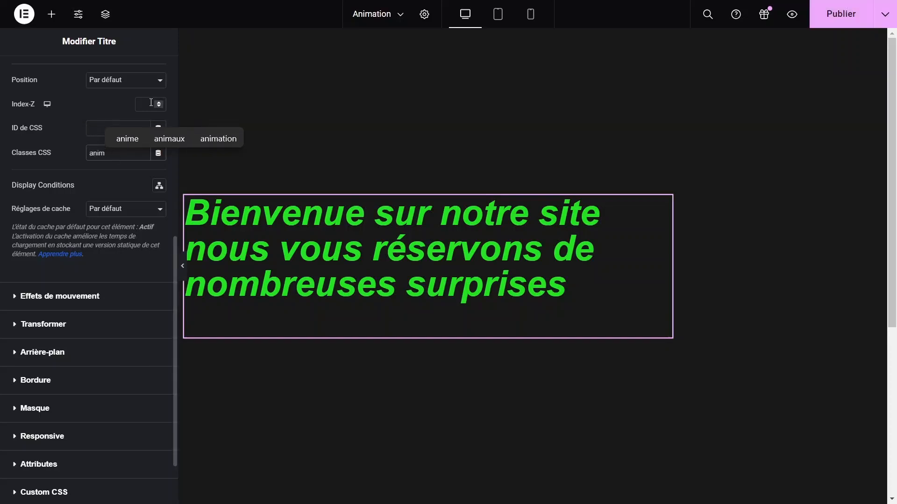
{"action": "double_click", "coordinate": [95, 151]}
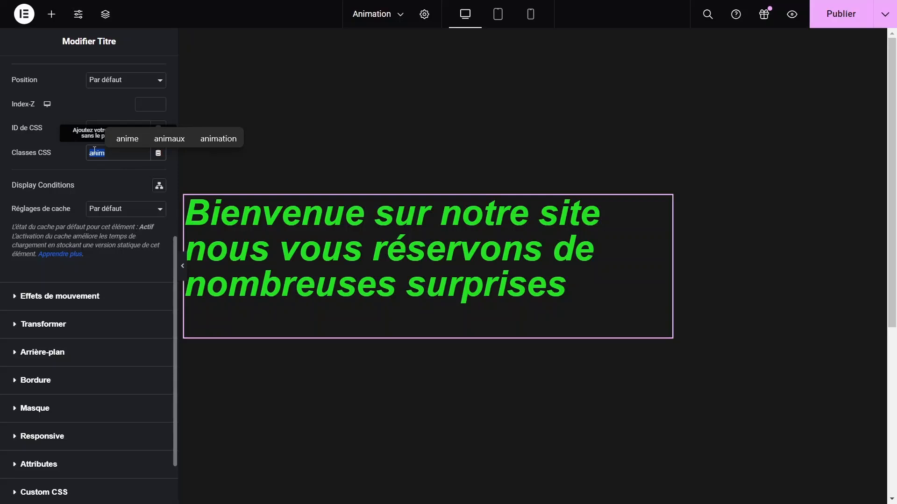
{"action": "left_click", "coordinate": [68, 168]}
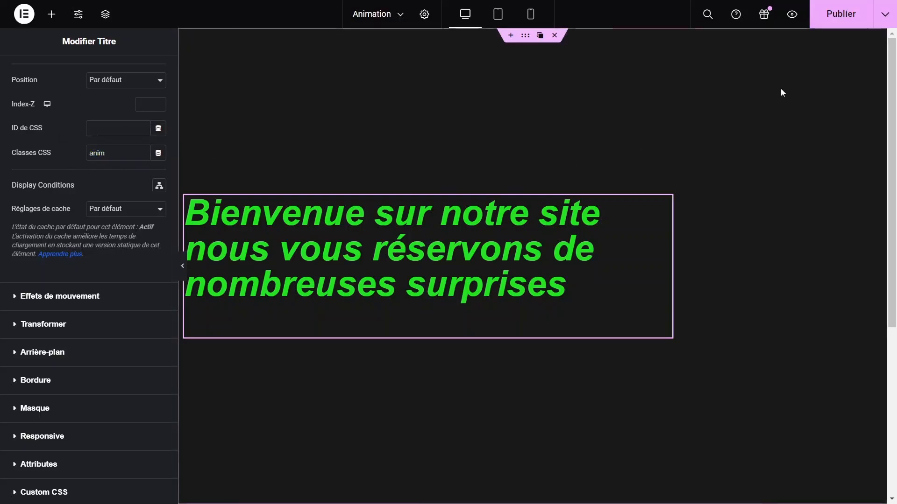
{"action": "left_click", "coordinate": [841, 13]}
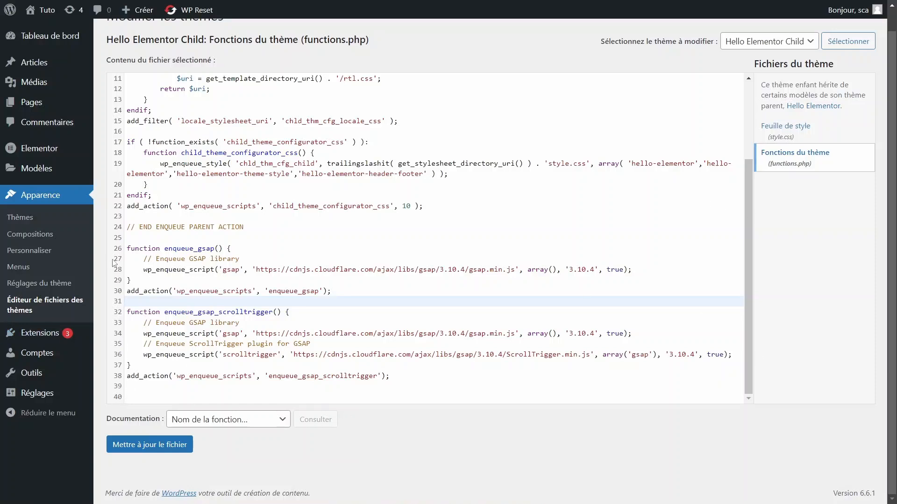
Step: Examine the enqueue_gsap and enqueue_gsap_scrolltrigger functions in the Hello Elementor Child theme's functions.php in WordPress
{"action": "left_click_drag", "start_coordinate": [126, 248], "coordinate": [412, 402]}
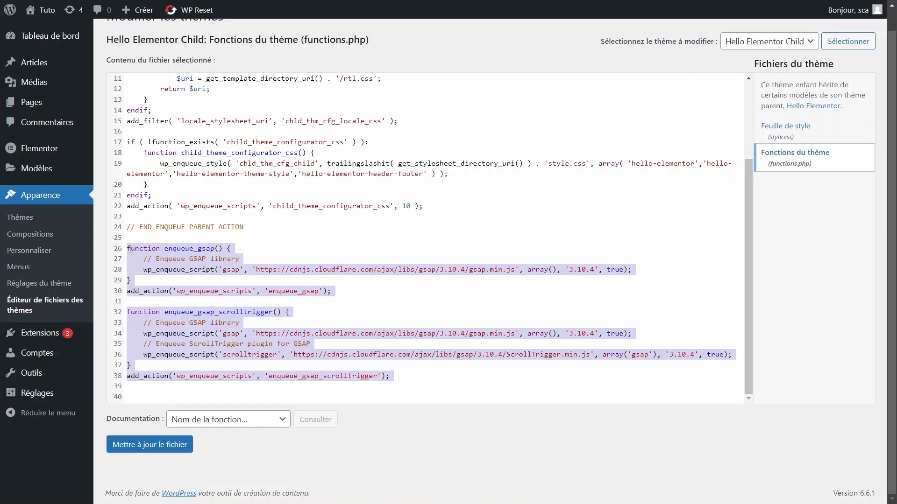
{"action": "left_click_drag", "start_coordinate": [129, 248], "coordinate": [403, 383]}
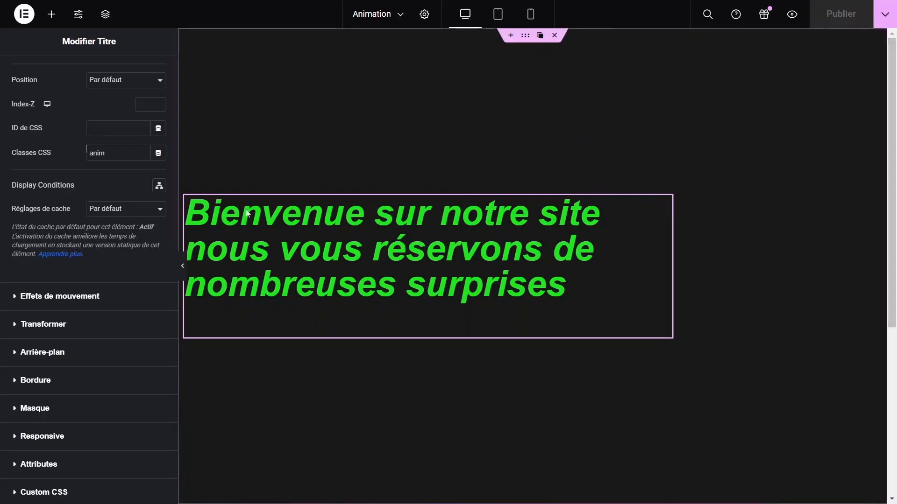
{"action": "scroll", "coordinate": [86, 200], "scroll_direction": "up", "scroll_amount": 3}
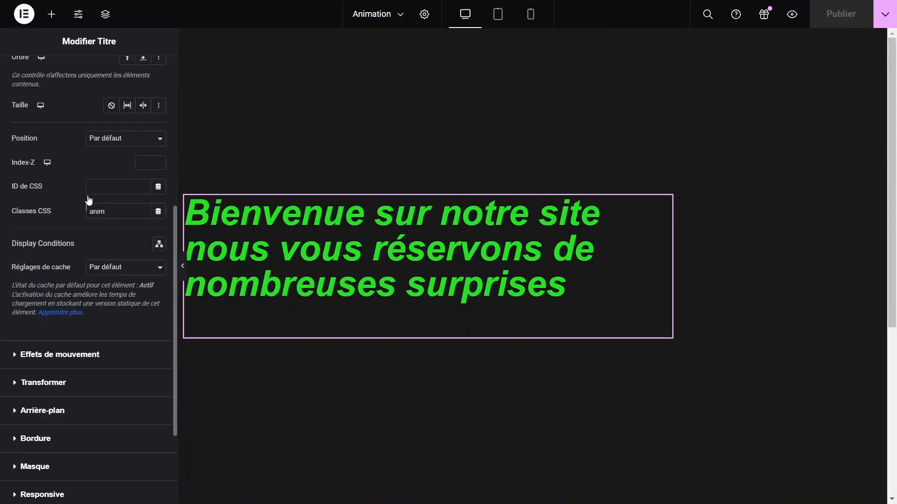
{"action": "scroll", "coordinate": [97, 168], "scroll_direction": "up", "scroll_amount": 4}
{"action": "scroll", "coordinate": [79, 160], "scroll_direction": "down", "scroll_amount": 4}
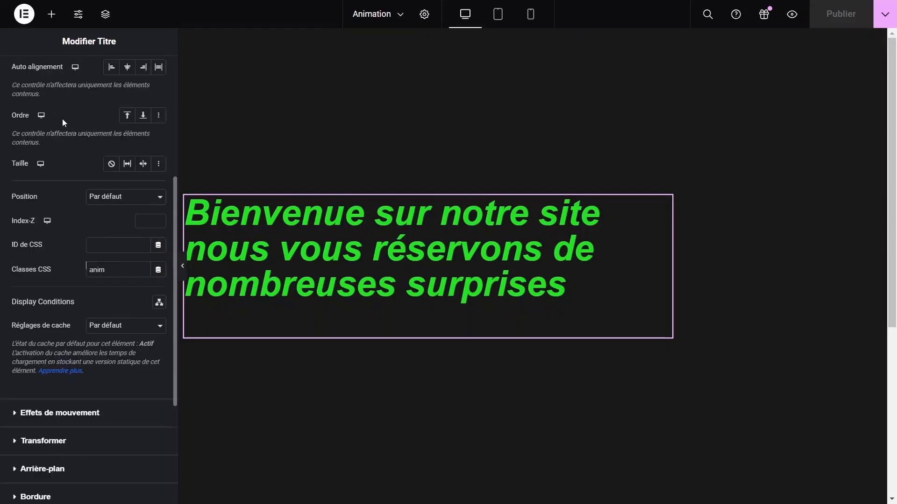
{"action": "scroll", "coordinate": [63, 121], "scroll_direction": "up", "scroll_amount": 3}
{"action": "scroll", "coordinate": [63, 130], "scroll_direction": "down", "scroll_amount": 3}
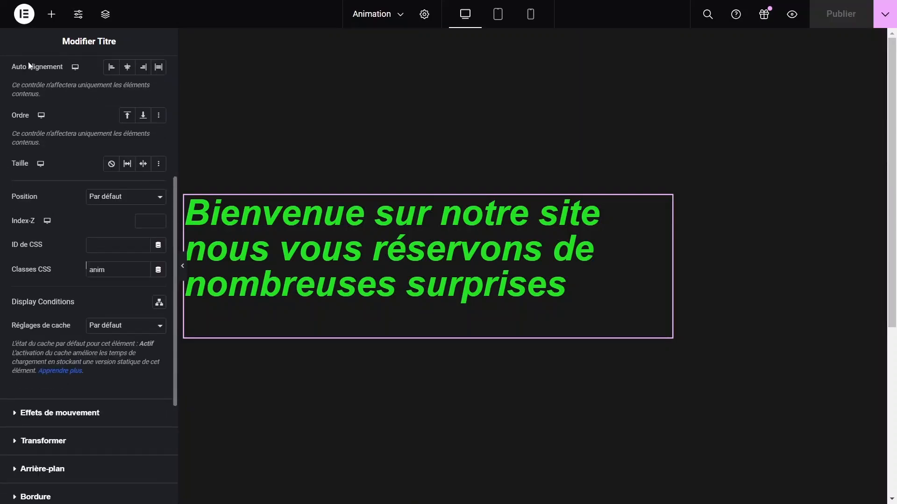
Step: Search the widgets for "html" and place an HTML widget directly below the heading
{"action": "left_click", "coordinate": [51, 15]}
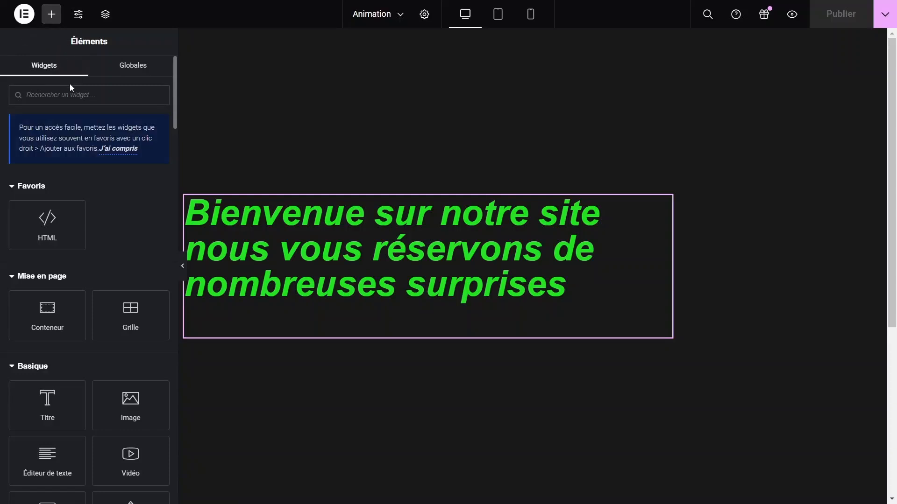
{"action": "type", "text": "h"}
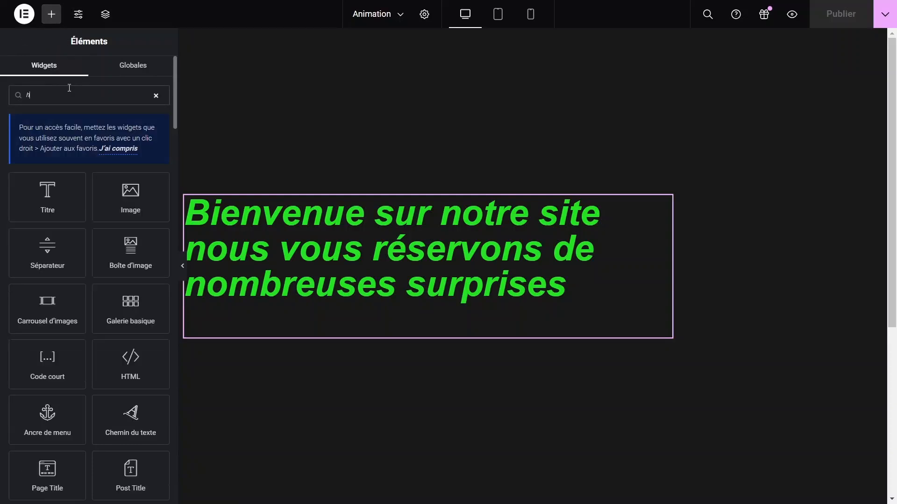
{"action": "type", "text": "tml"}
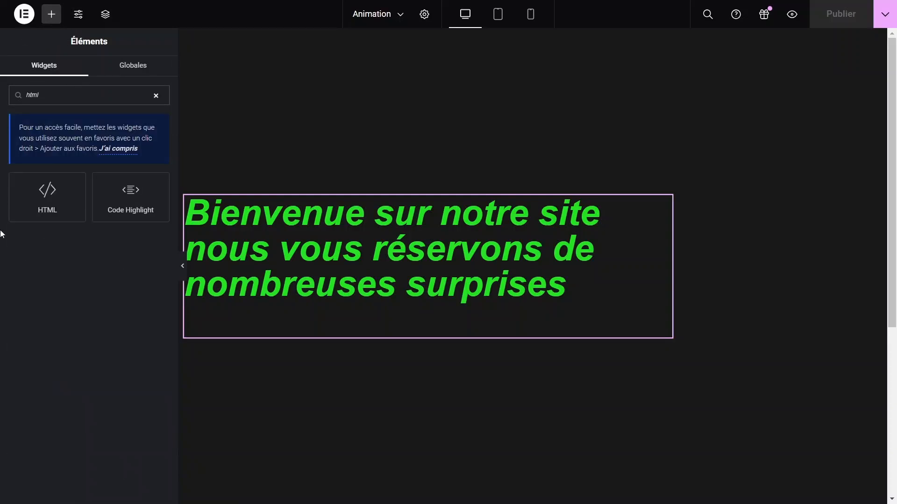
{"action": "left_click_drag", "start_coordinate": [45, 193], "coordinate": [418, 327]}
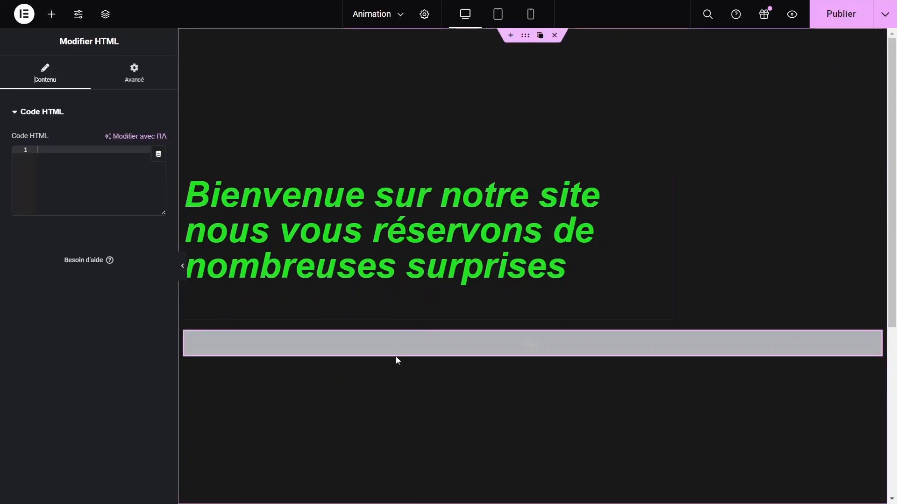
Step: Paste the GSAP ScrollTrigger script targeting ".titrehero span" into the HTML widget's code and widen the code area
{"action": "left_click", "coordinate": [56, 178]}
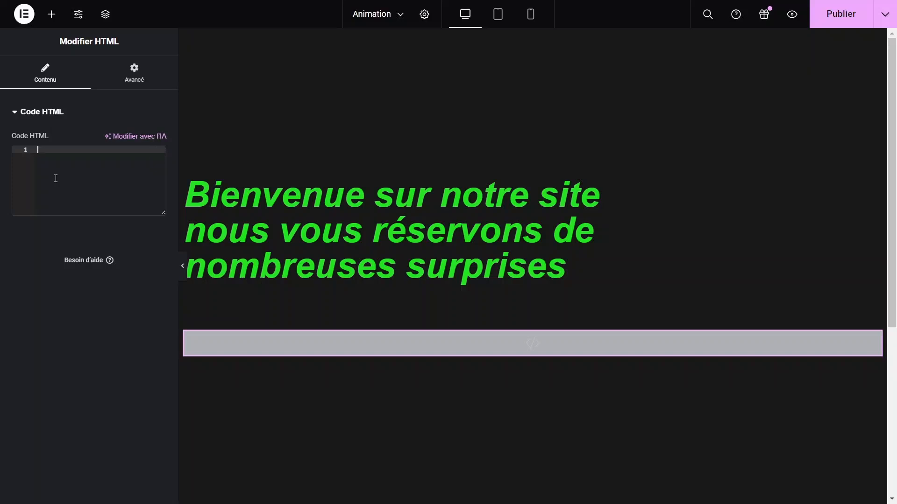
{"action": "key", "text": "ctrl+v"}
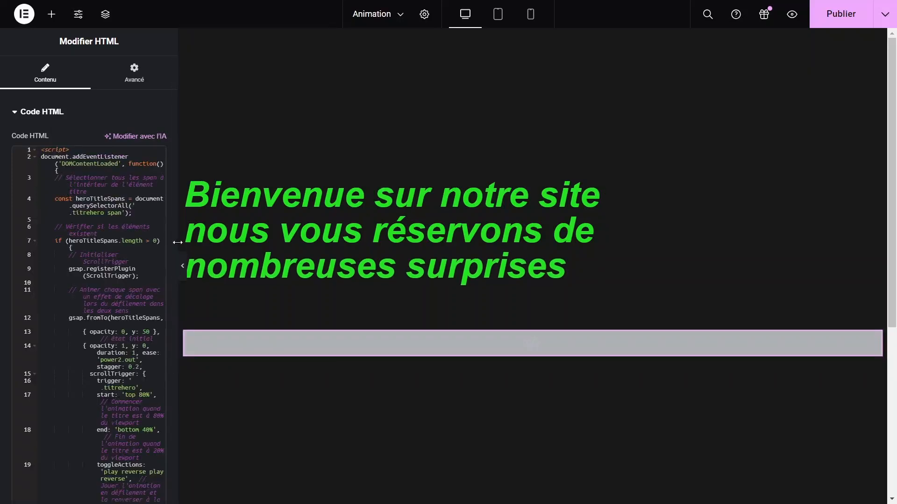
{"action": "left_click_drag", "start_coordinate": [178, 243], "coordinate": [294, 245]}
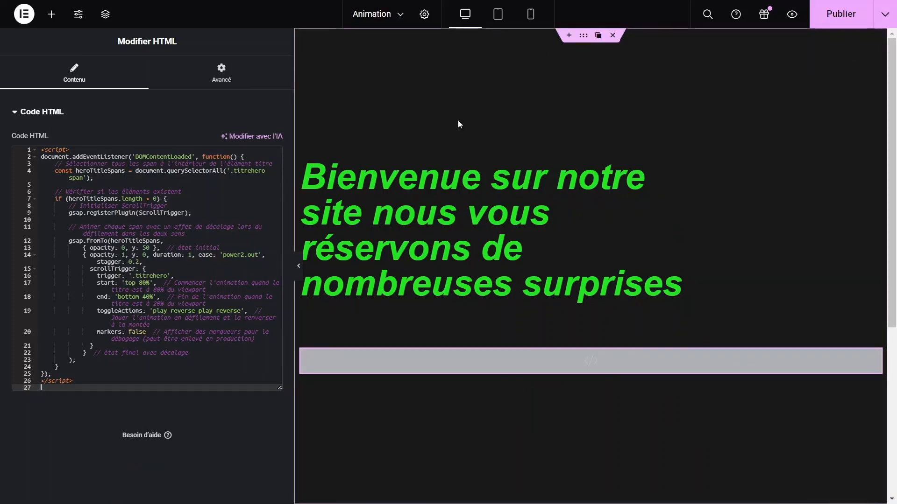
Step: Add a single-column Flexbox container with downward direction above the heading's container
{"action": "left_click", "coordinate": [569, 35]}
{"action": "left_click", "coordinate": [563, 83]}
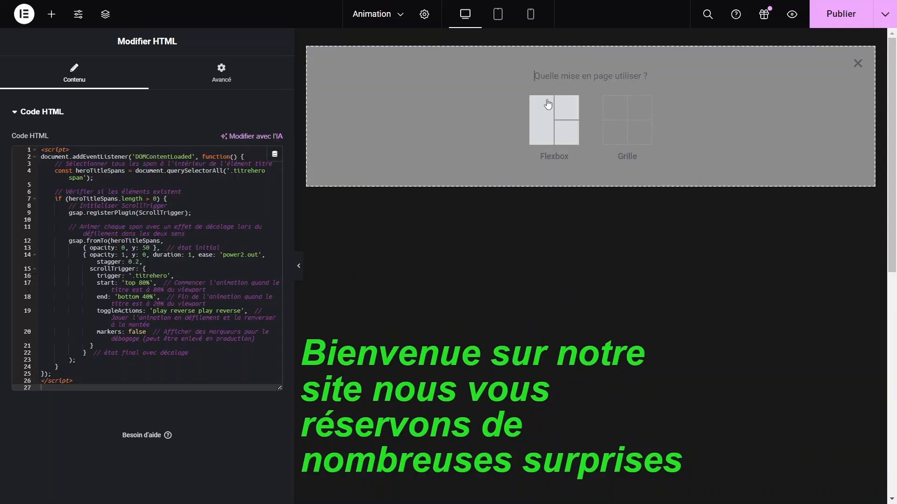
{"action": "left_click", "coordinate": [537, 130]}
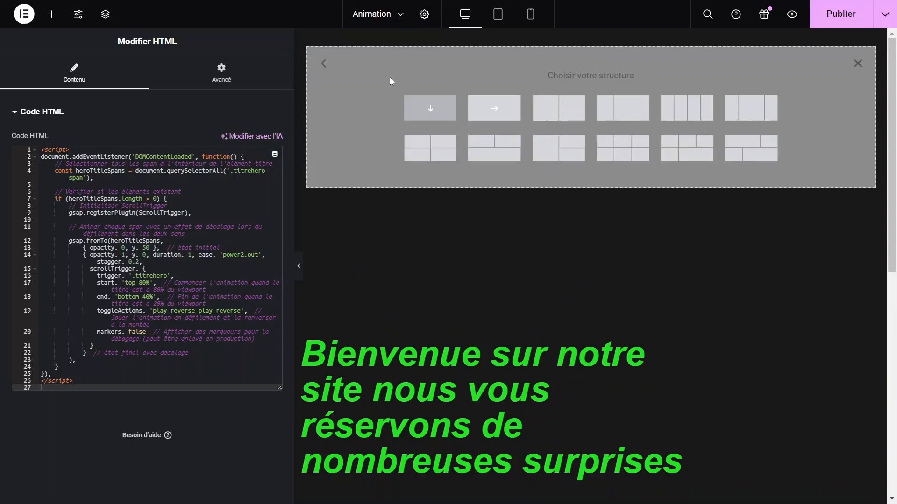
{"action": "left_click", "coordinate": [430, 108]}
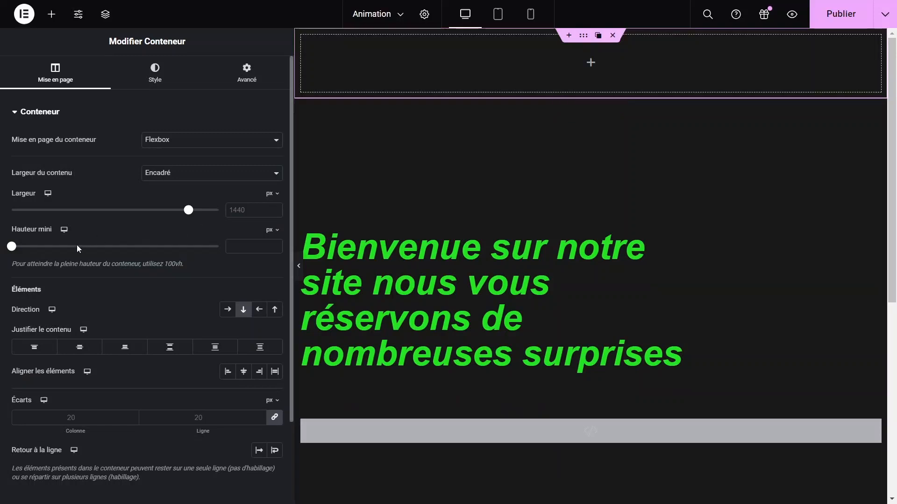
Step: Set the minimum height of the new container above the heading to 100 vh
{"action": "left_click", "coordinate": [273, 230]}
{"action": "left_click", "coordinate": [268, 283]}
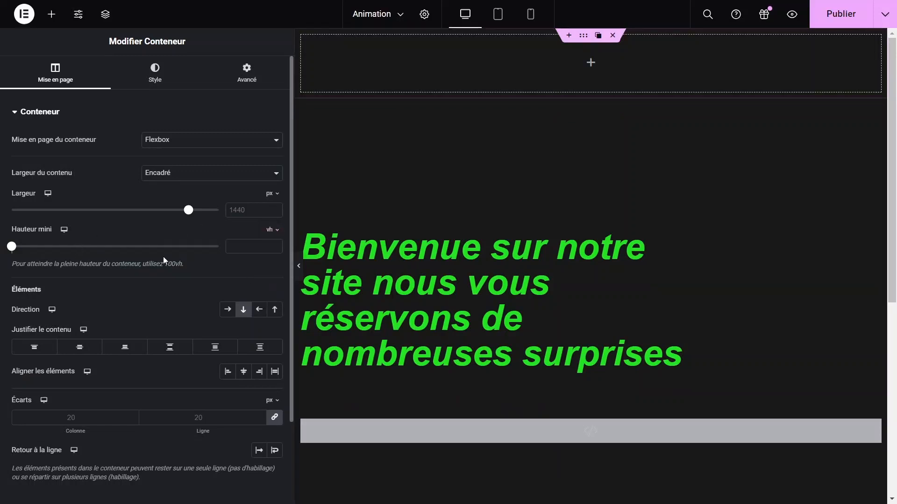
{"action": "left_click_drag", "start_coordinate": [13, 248], "coordinate": [220, 247]}
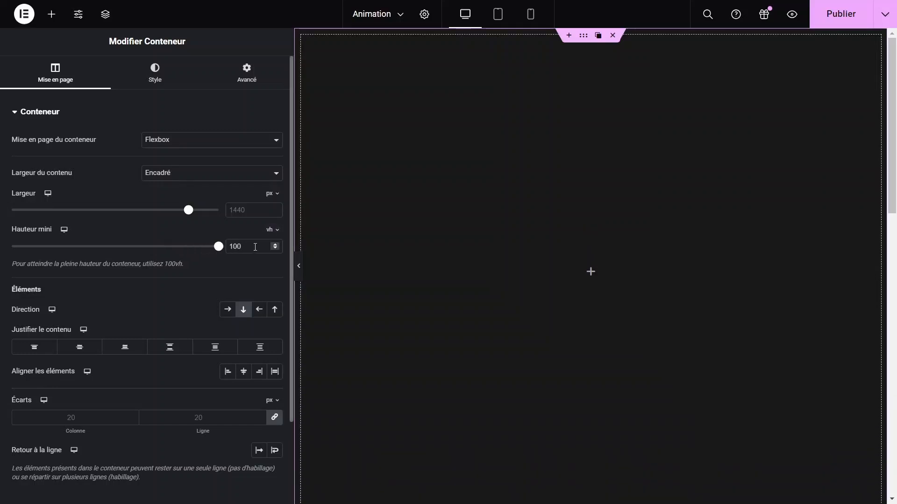
Step: Duplicate the empty 100 vh container, move the copy below the heading's container in the page structure, and publish the page
{"action": "left_click", "coordinate": [845, 21]}
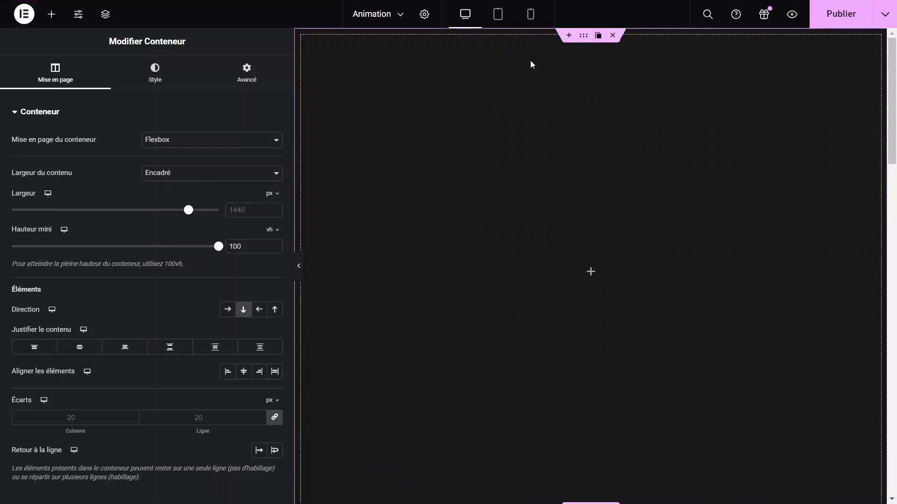
{"action": "left_click", "coordinate": [105, 14]}
{"action": "left_click", "coordinate": [750, 124]}
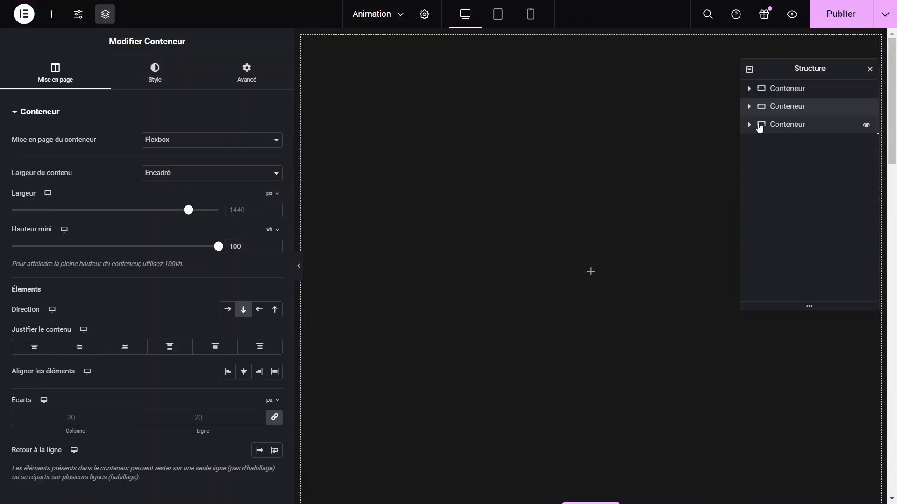
{"action": "left_click_drag", "start_coordinate": [785, 106], "coordinate": [790, 148]}
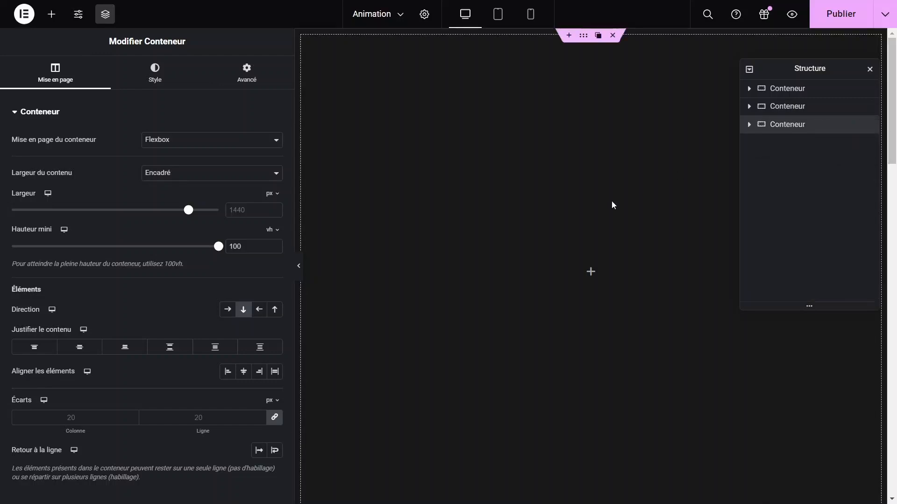
{"action": "left_click", "coordinate": [841, 14]}
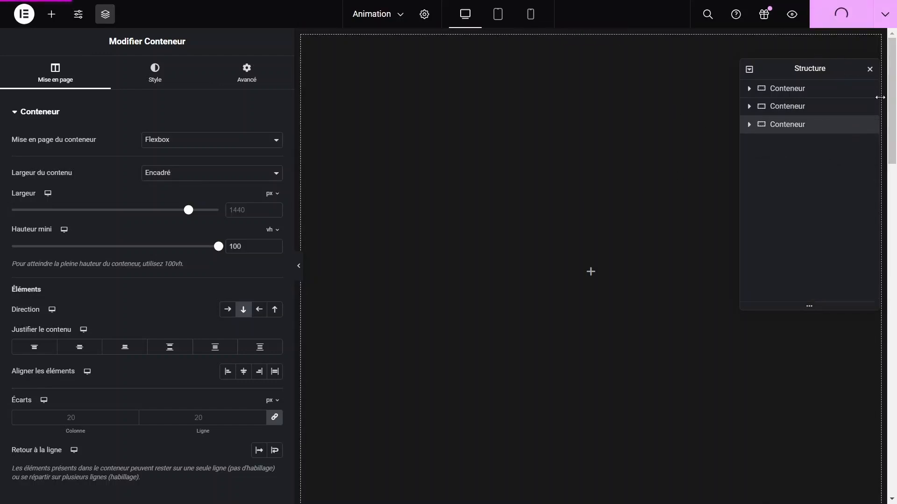
Step: Preview the published page and scroll through it to check whether the heading animates
{"action": "left_click", "coordinate": [781, 110]}
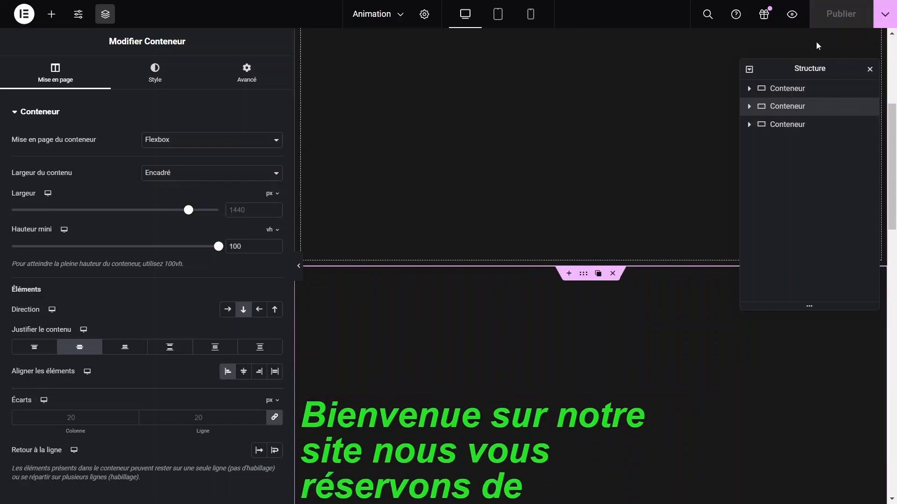
{"action": "left_click", "coordinate": [792, 15]}
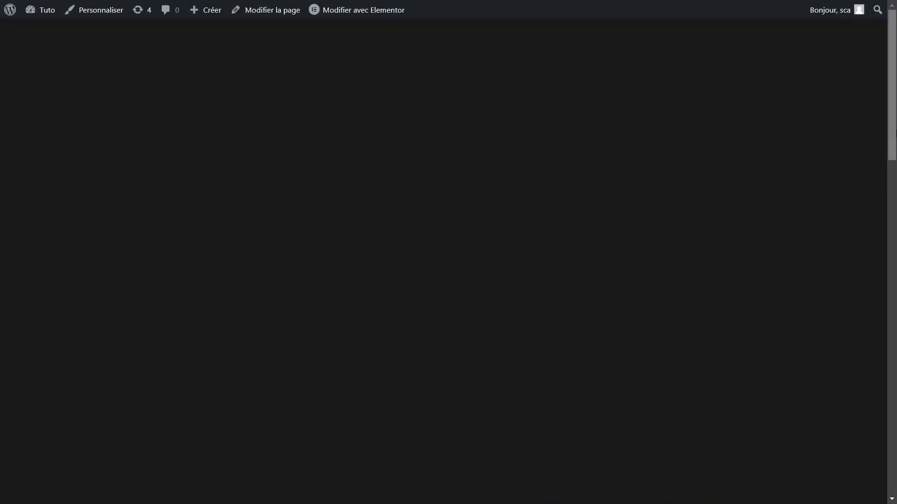
{"action": "left_click_drag", "start_coordinate": [896, 76], "coordinate": [893, 208]}
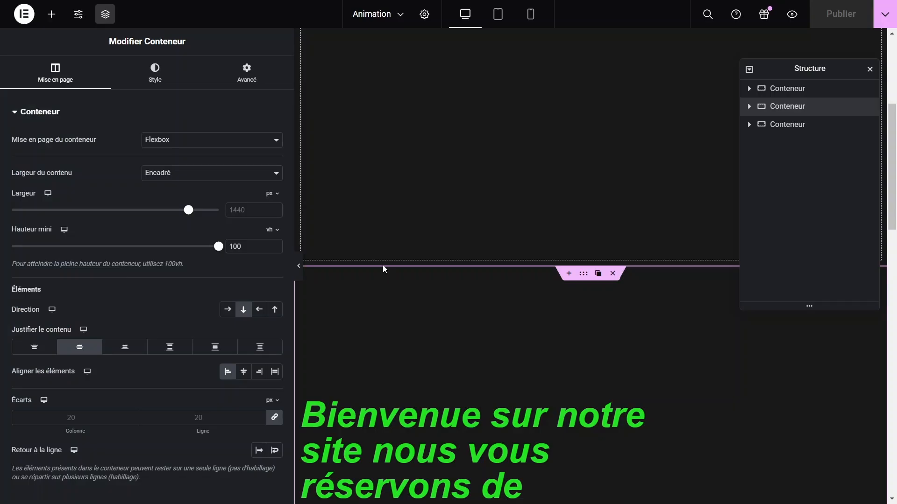
Step: Select the heading and copy its CSS class "anim" from its advanced settings
{"action": "left_click", "coordinate": [619, 411]}
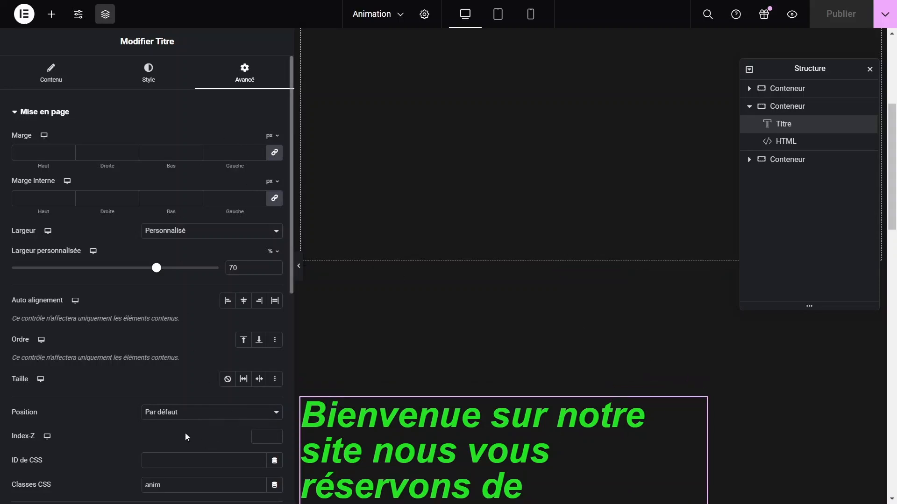
{"action": "scroll", "coordinate": [87, 402], "scroll_direction": "down", "scroll_amount": 8}
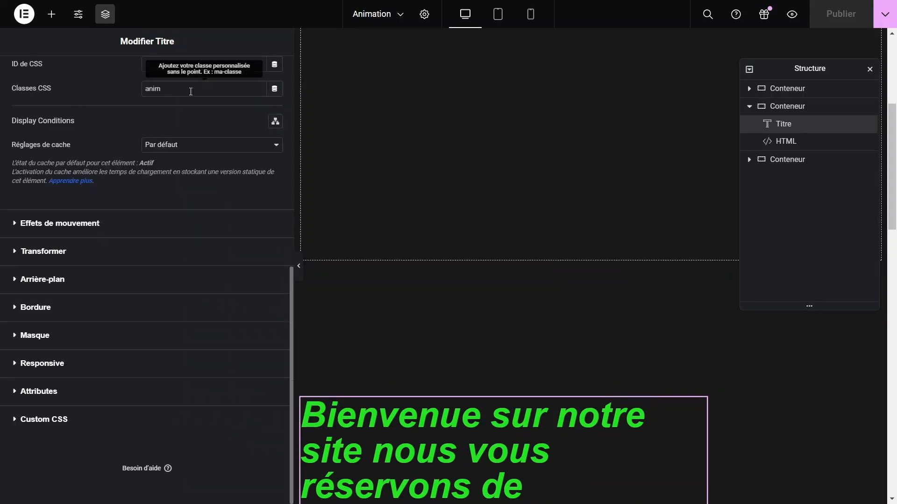
{"action": "left_click_drag", "start_coordinate": [191, 88], "coordinate": [107, 103]}
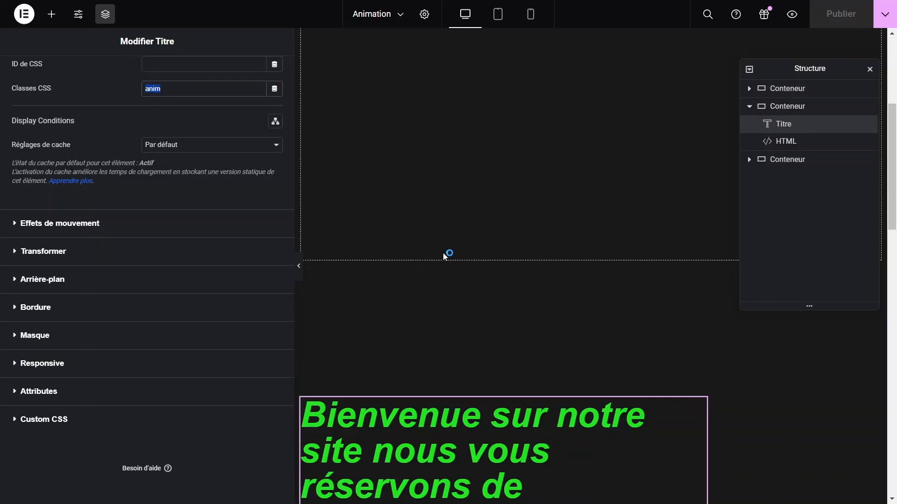
{"action": "scroll", "coordinate": [503, 343], "scroll_direction": "down", "scroll_amount": 2}
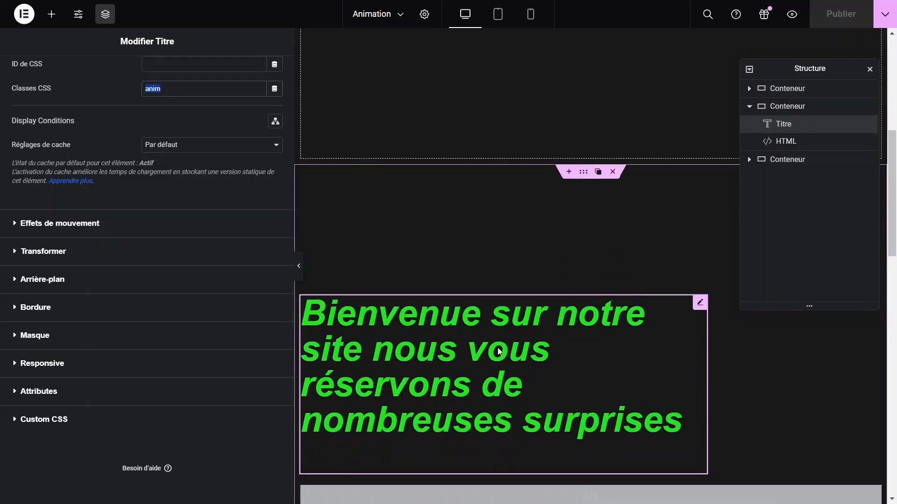
{"action": "scroll", "coordinate": [499, 351], "scroll_direction": "down", "scroll_amount": 3}
Step: In the HTML widget's script, change the querySelectorAll selector to '.anim span' and the scrollTrigger trigger to '.anim'
{"action": "left_click", "coordinate": [476, 369]}
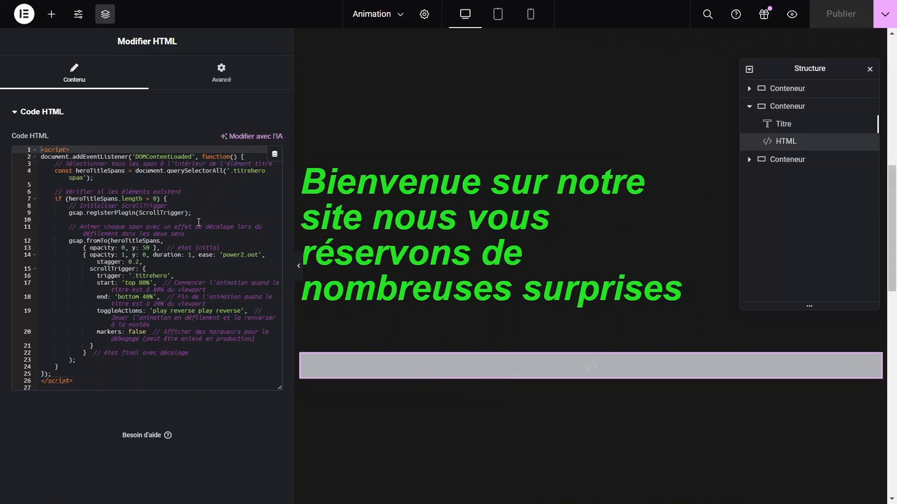
{"action": "double_click", "coordinate": [248, 171]}
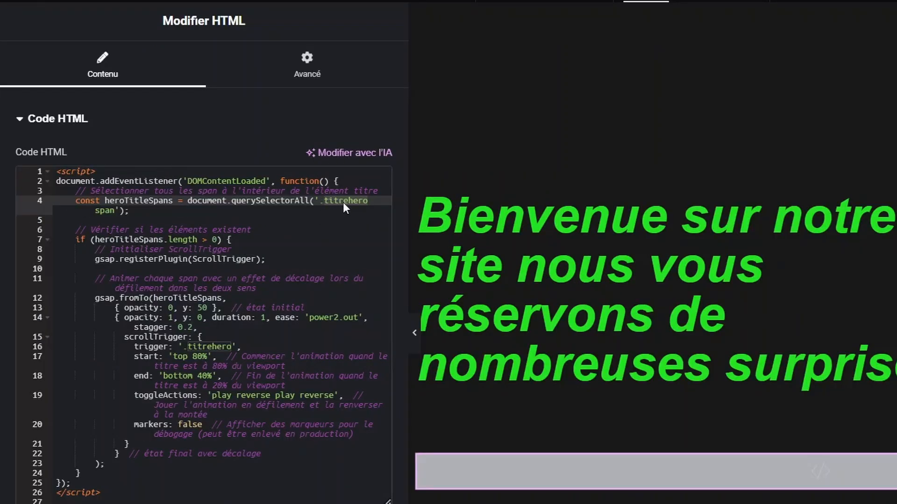
{"action": "type", "text": "anim"}
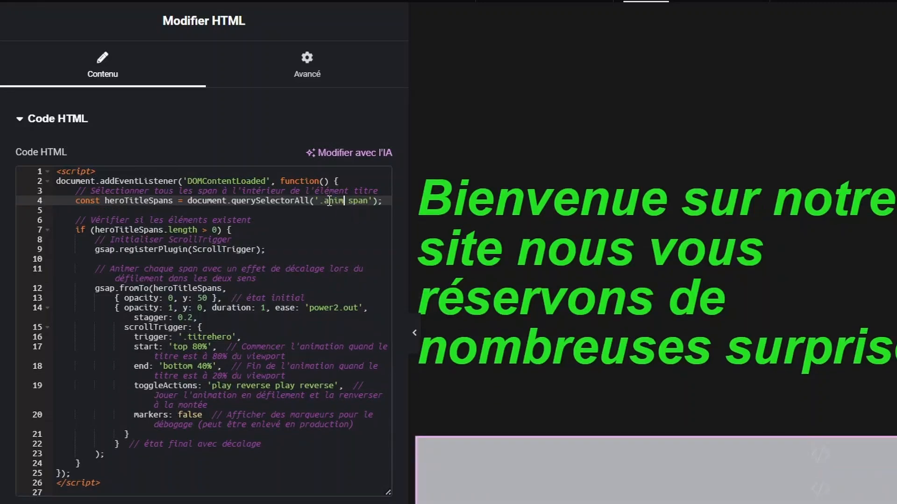
{"action": "key", "text": "Down"}
{"action": "key", "text": "Down"}
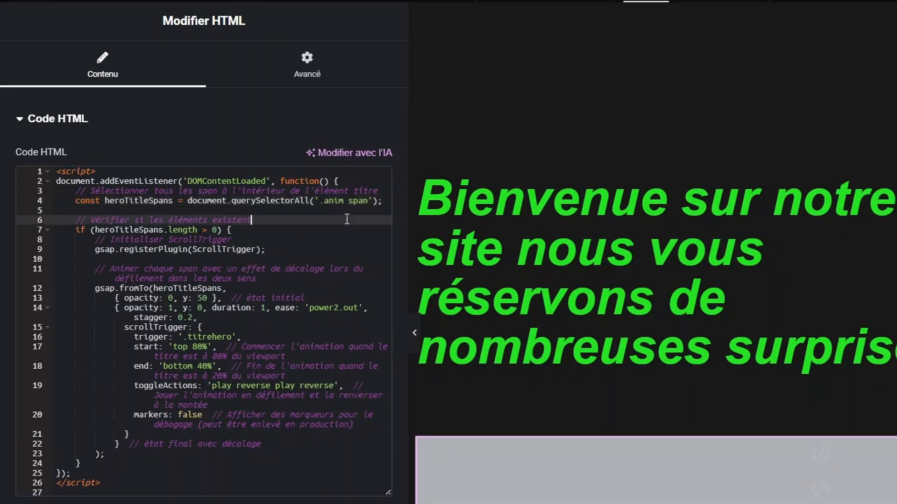
{"action": "left_click", "coordinate": [323, 206]}
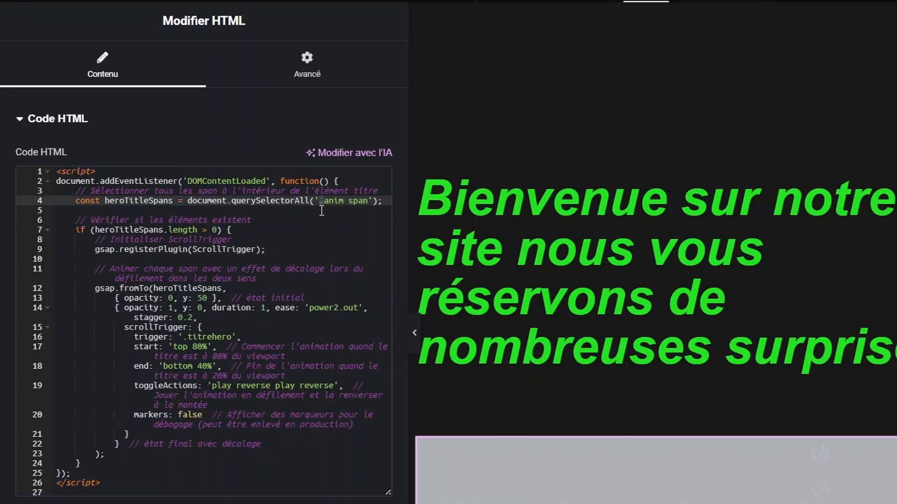
{"action": "type", "text": "."}
{"action": "left_click", "coordinate": [304, 226]}
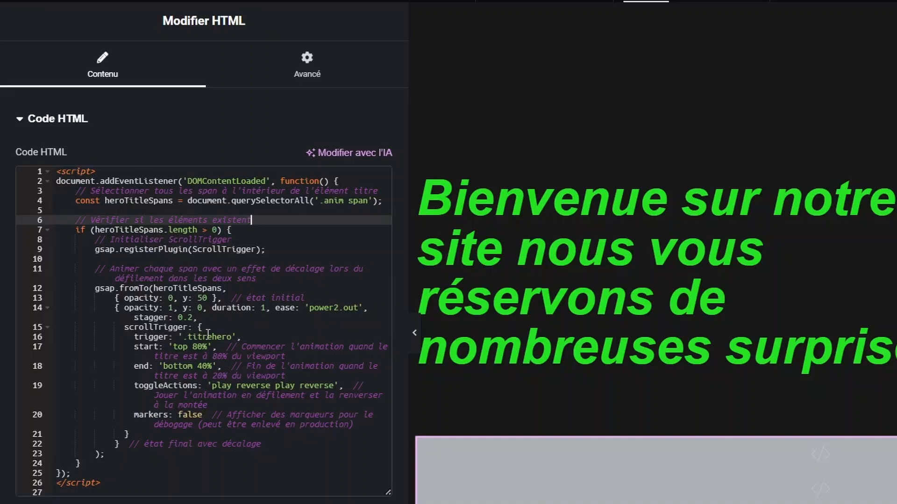
{"action": "double_click", "coordinate": [208, 336]}
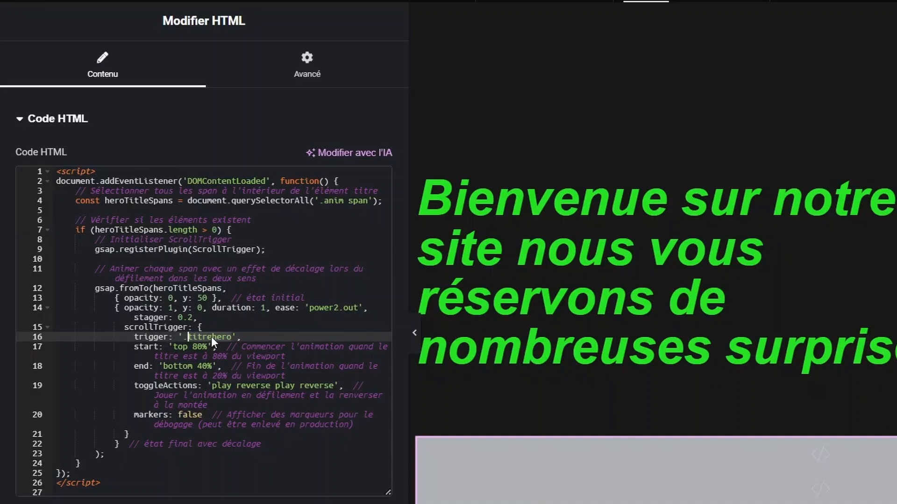
{"action": "type", "text": "anim"}
Step: Set the ScrollTrigger markers option to true in the script and publish the page
{"action": "left_click", "coordinate": [196, 414]}
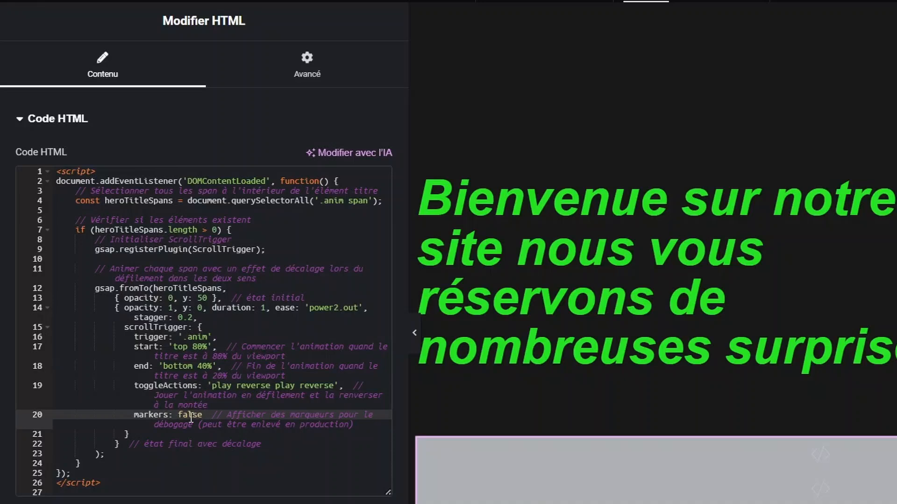
{"action": "double_click", "coordinate": [191, 416]}
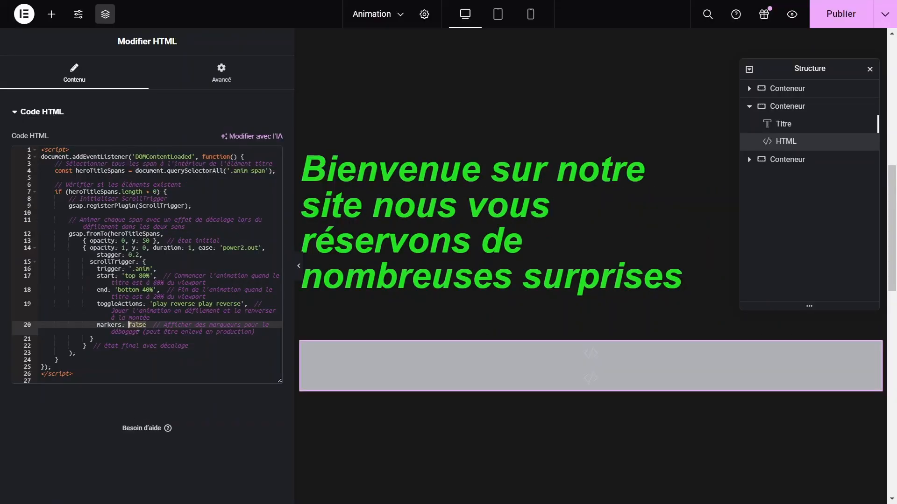
{"action": "type", "text": "true"}
{"action": "left_click", "coordinate": [824, 15]}
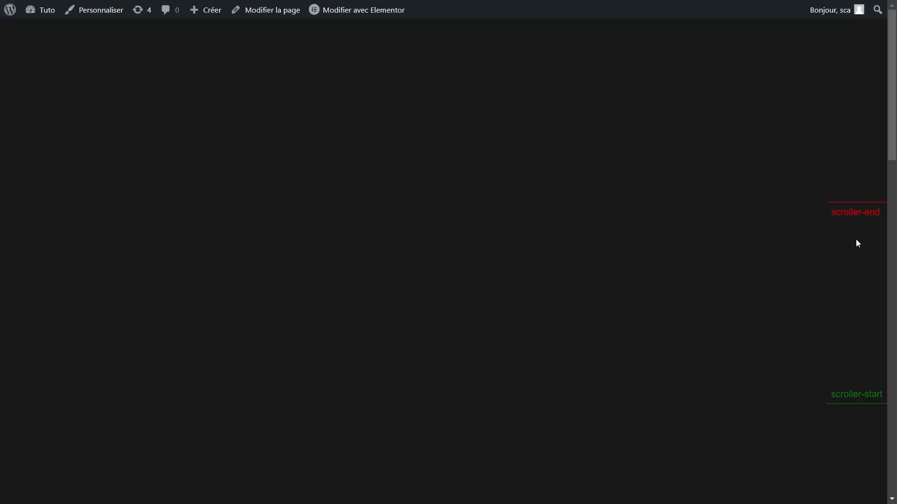
Step: Scroll back and forth through the previewed page to examine how the heading animates as its start and end markers cross the scroller markers
{"action": "left_click_drag", "start_coordinate": [891, 154], "coordinate": [891, 165]}
{"action": "scroll", "coordinate": [869, 199], "scroll_direction": "up", "scroll_amount": 2}
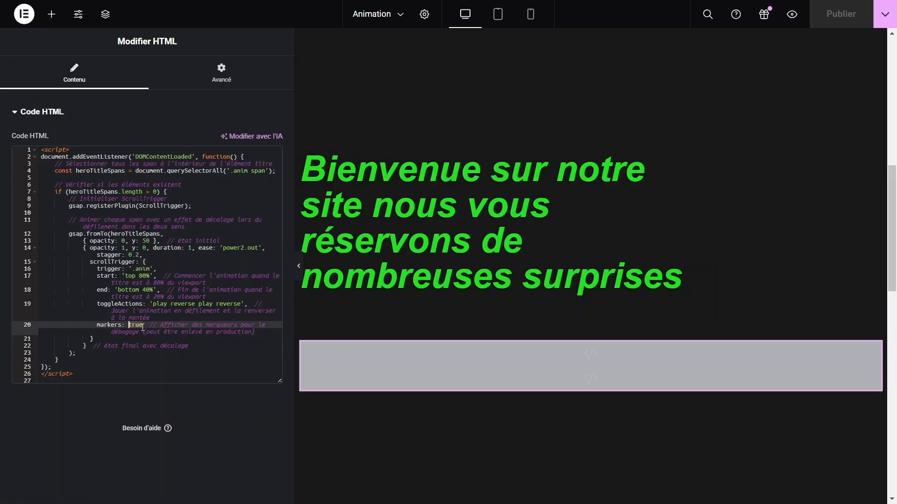
{"action": "left_click", "coordinate": [122, 325]}
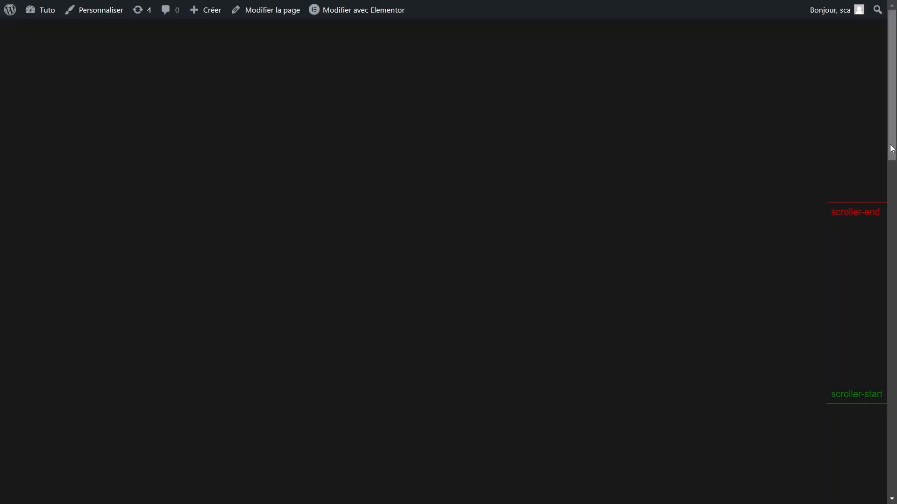
{"action": "mouse_move", "coordinate": [896, 140]}
{"action": "left_mouse_down"}
{"action": "mouse_move", "coordinate": [896, 236]}
{"action": "mouse_move", "coordinate": [896, 144]}
{"action": "mouse_move", "coordinate": [895, 196]}
{"action": "left_mouse_up"}
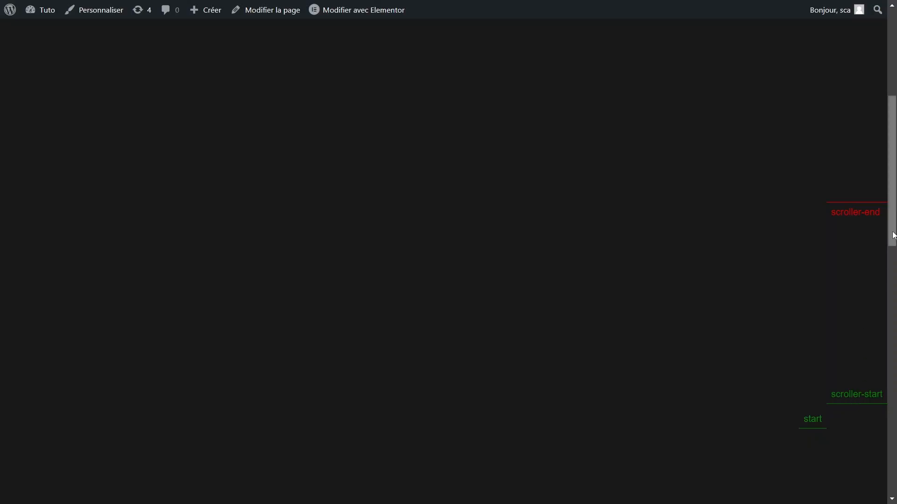
{"action": "scroll", "coordinate": [892, 218], "scroll_direction": "down", "scroll_amount": 2}
{"action": "left_click_drag", "start_coordinate": [893, 218], "coordinate": [889, 236]}
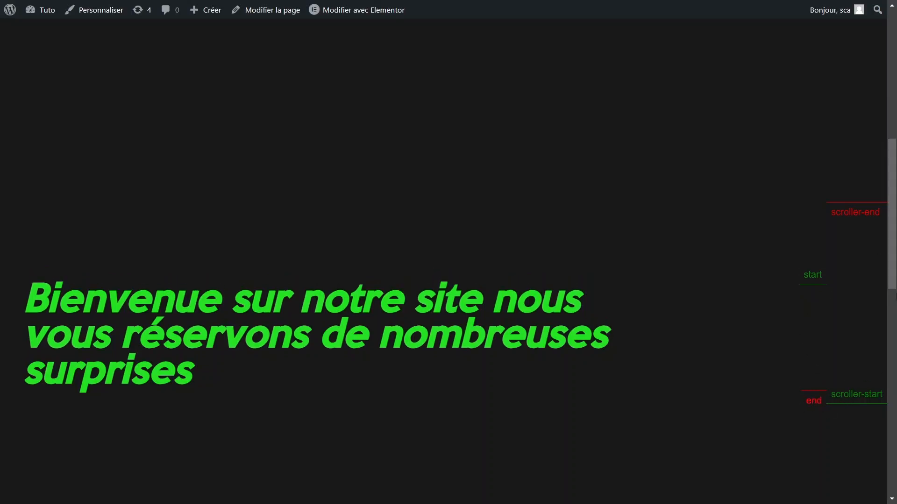
{"action": "scroll", "coordinate": [892, 292], "scroll_direction": "down", "scroll_amount": 3}
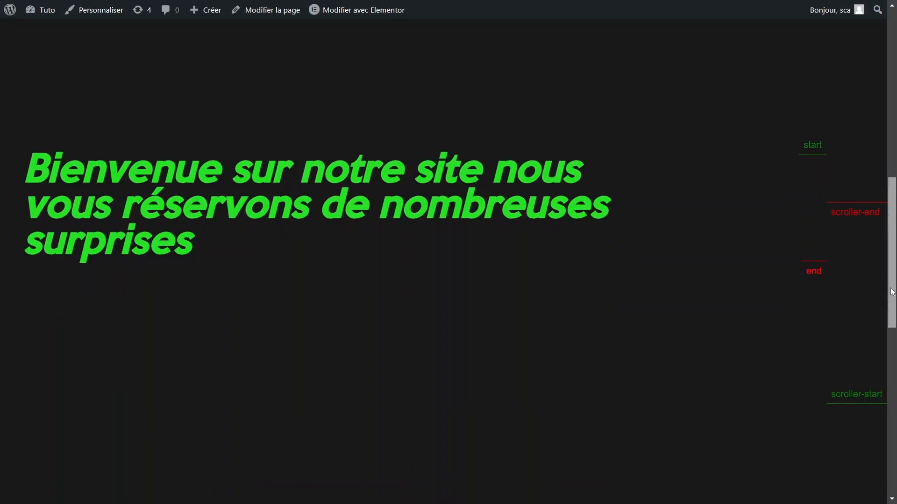
{"action": "left_click_drag", "start_coordinate": [892, 292], "coordinate": [892, 311]}
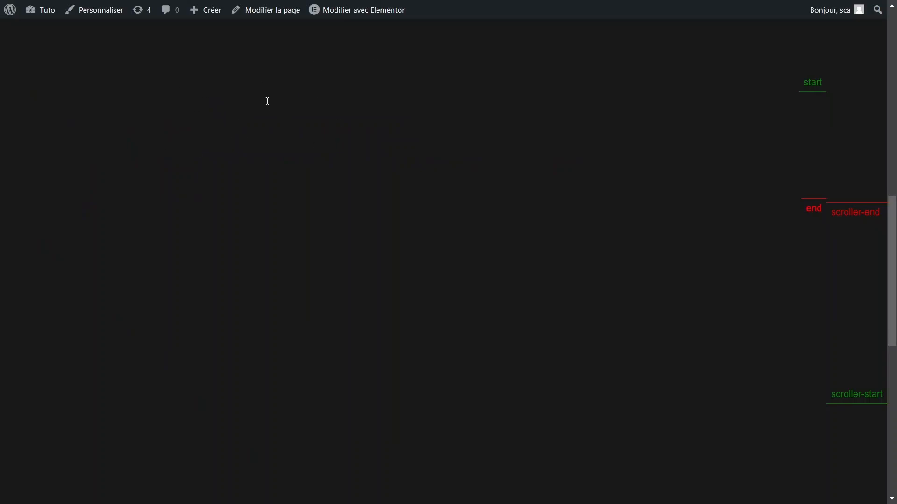
{"action": "mouse_move", "coordinate": [895, 232]}
{"action": "left_mouse_down"}
{"action": "mouse_move", "coordinate": [896, 105]}
{"action": "mouse_move", "coordinate": [895, 301]}
{"action": "mouse_move", "coordinate": [894, 287]}
{"action": "left_mouse_up"}
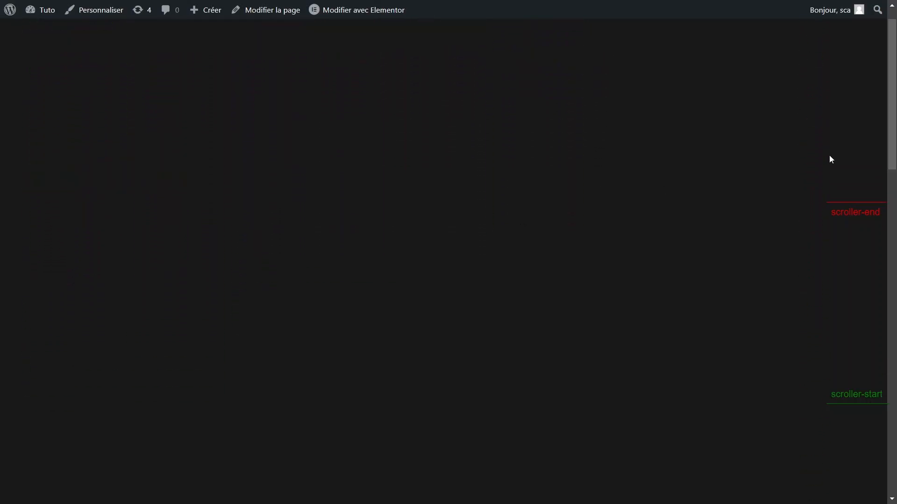
{"action": "left_click_drag", "start_coordinate": [895, 124], "coordinate": [895, 244]}
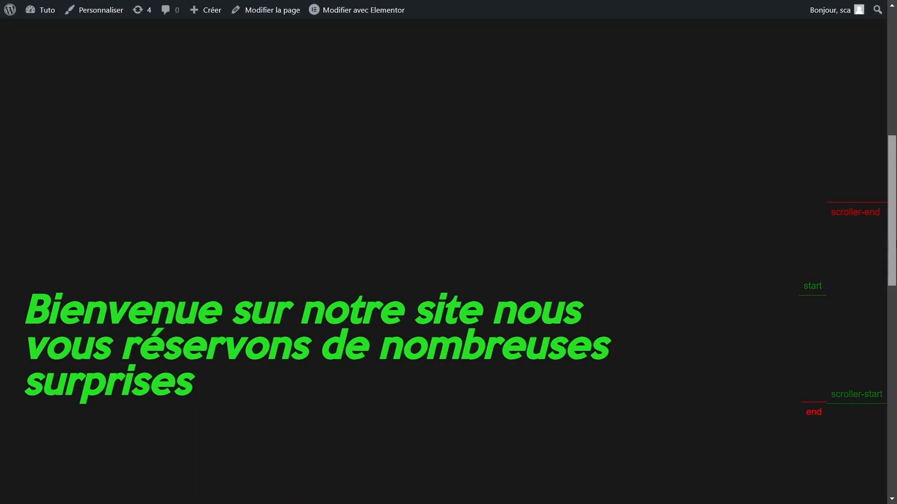
{"action": "mouse_move", "coordinate": [896, 245]}
{"action": "left_mouse_down"}
{"action": "mouse_move", "coordinate": [895, 380]}
{"action": "mouse_move", "coordinate": [896, 247]}
{"action": "mouse_move", "coordinate": [895, 268]}
{"action": "left_mouse_up"}
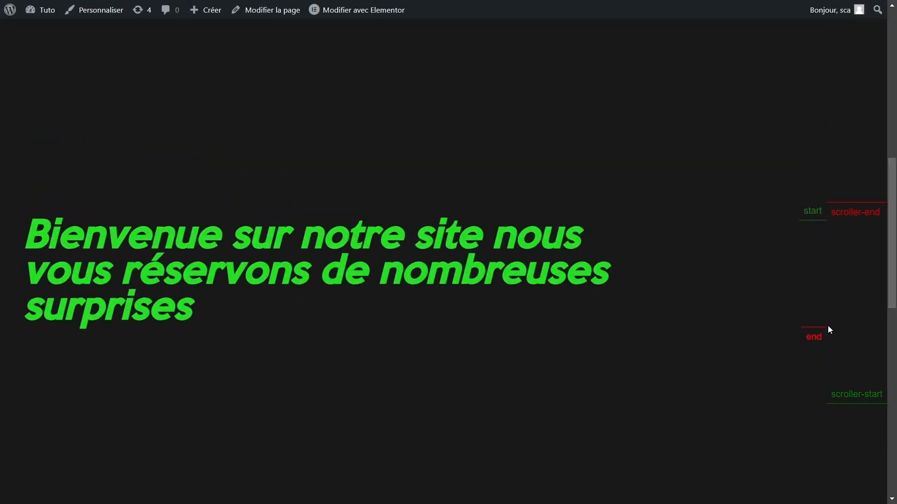